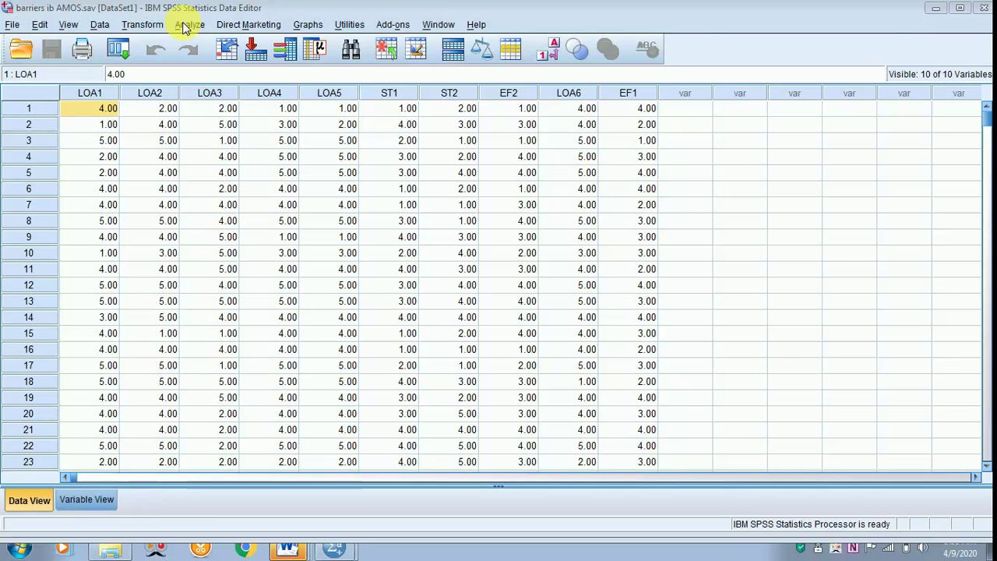
- Start a Factor Analysis and add all ten variables, LOA1 through EF1, to the analysis
click(185, 27)
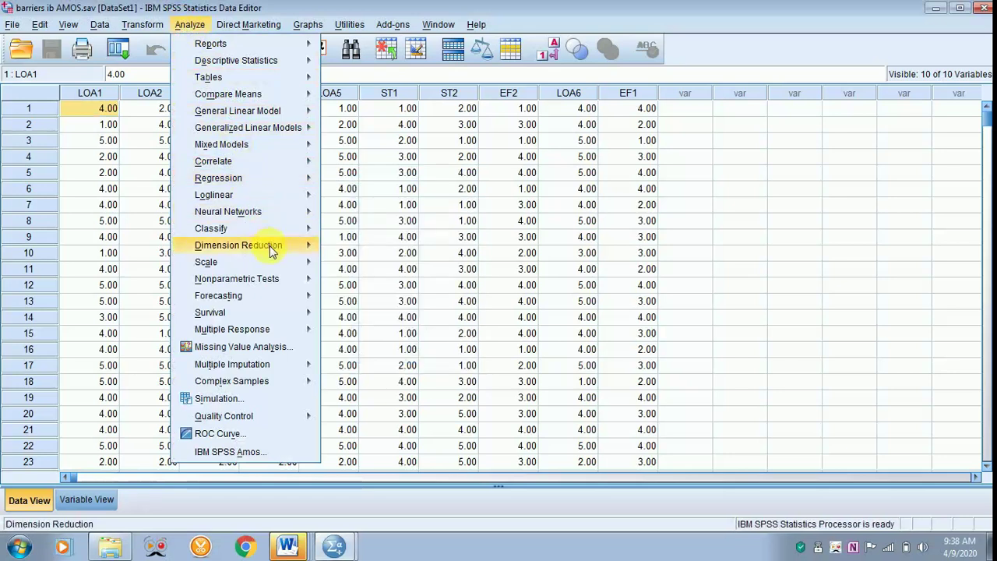
mouse_move(271, 248)
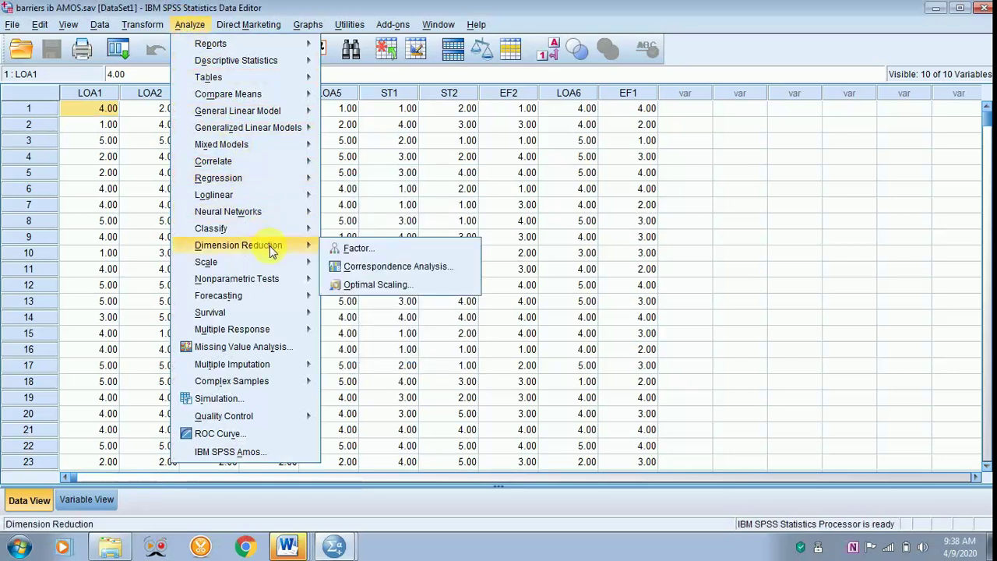
click(355, 249)
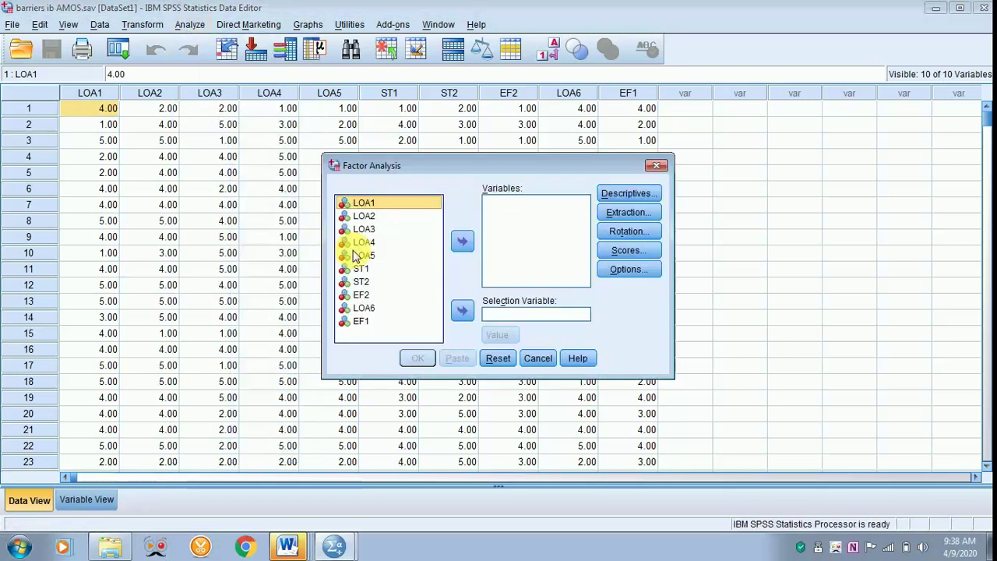
shift+click(357, 322)
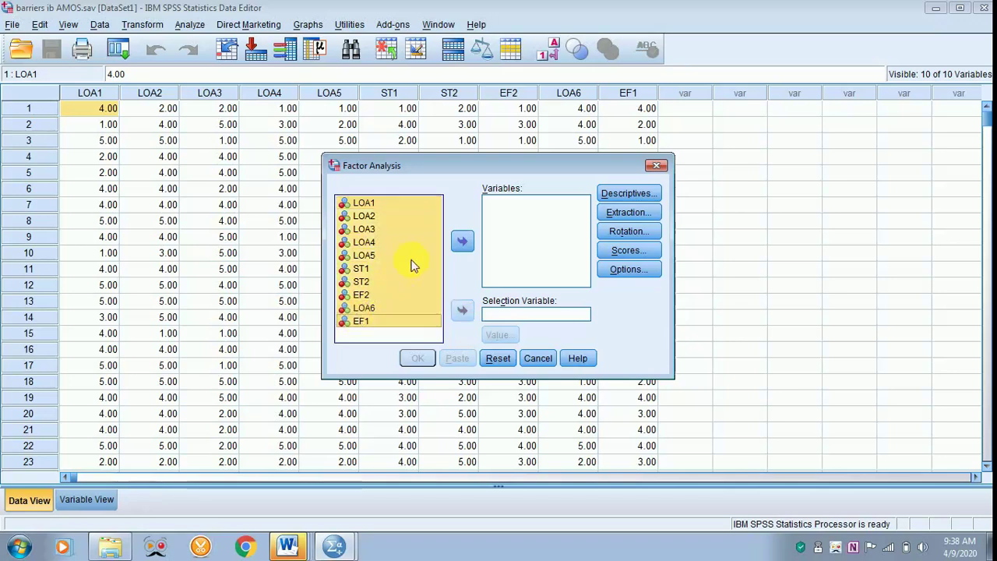
click(462, 243)
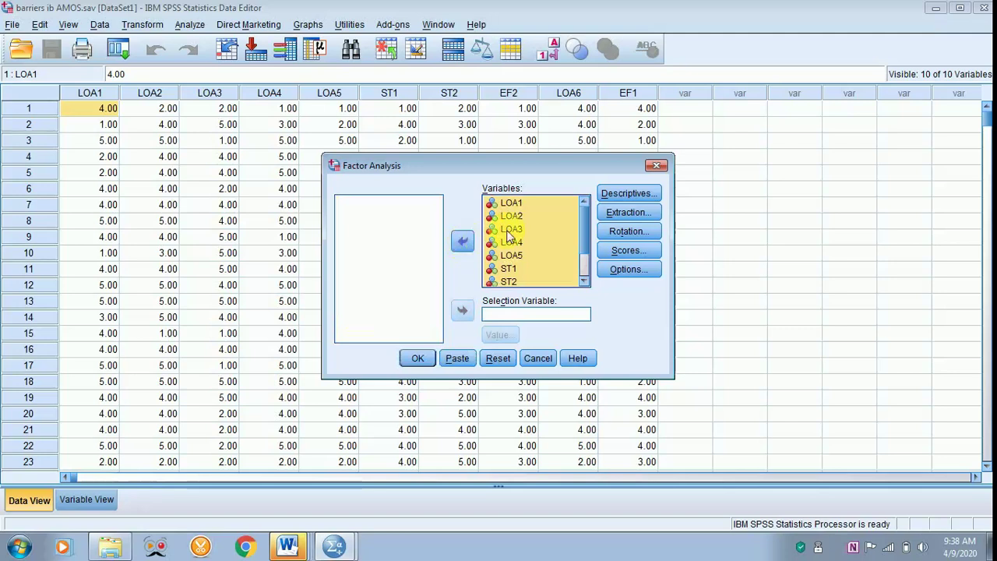
- Set the factor rotation method to Varimax
click(628, 231)
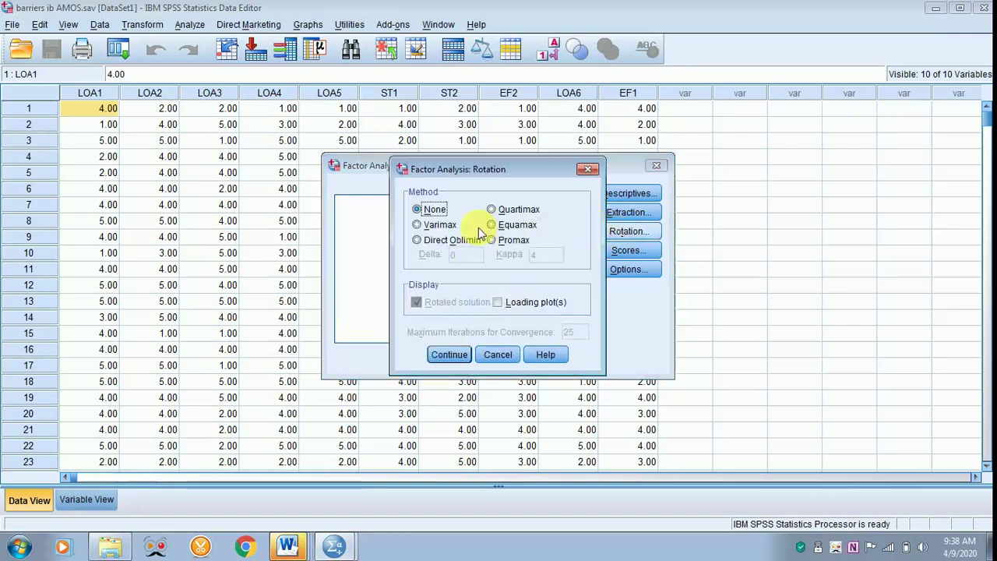
click(418, 226)
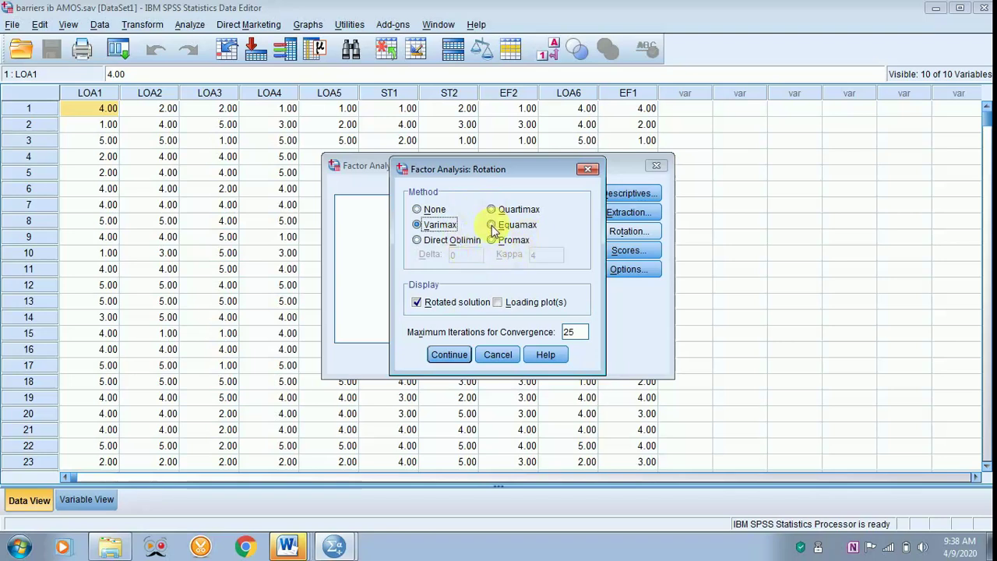
click(441, 356)
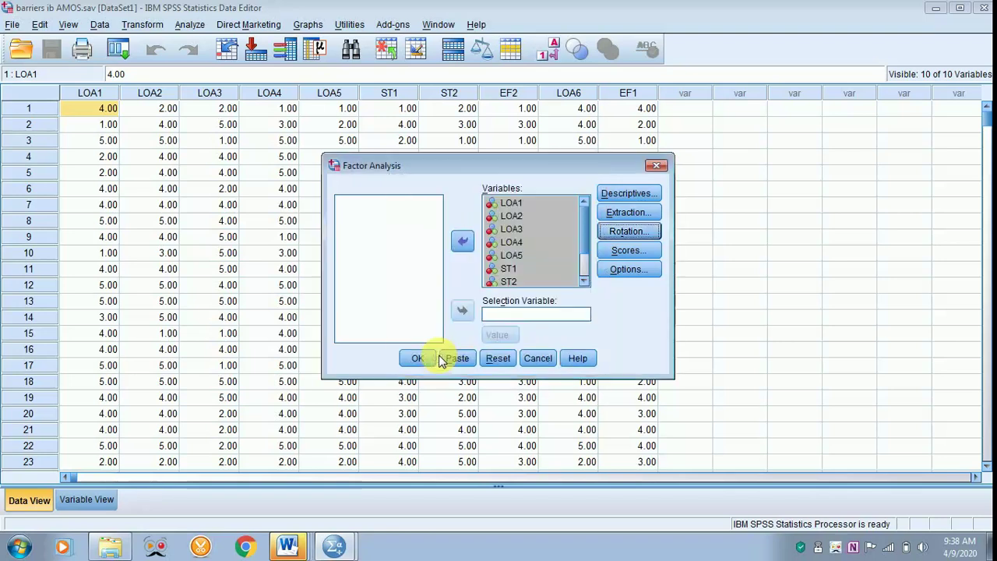
- Run the factor analysis with coefficients sorted by size and small coefficients below .50 suppressed
click(614, 270)
click(421, 288)
click(420, 304)
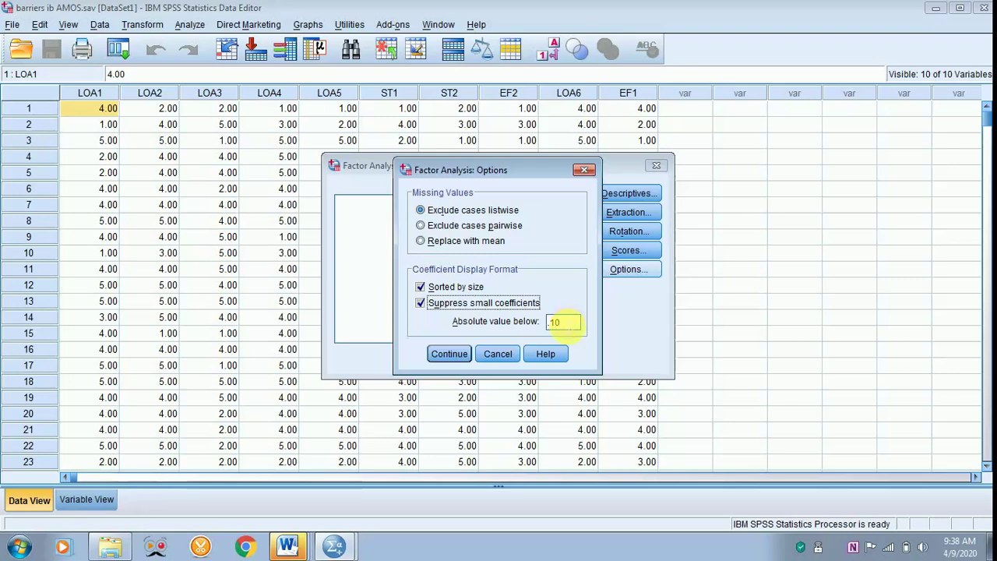
double_click(564, 323)
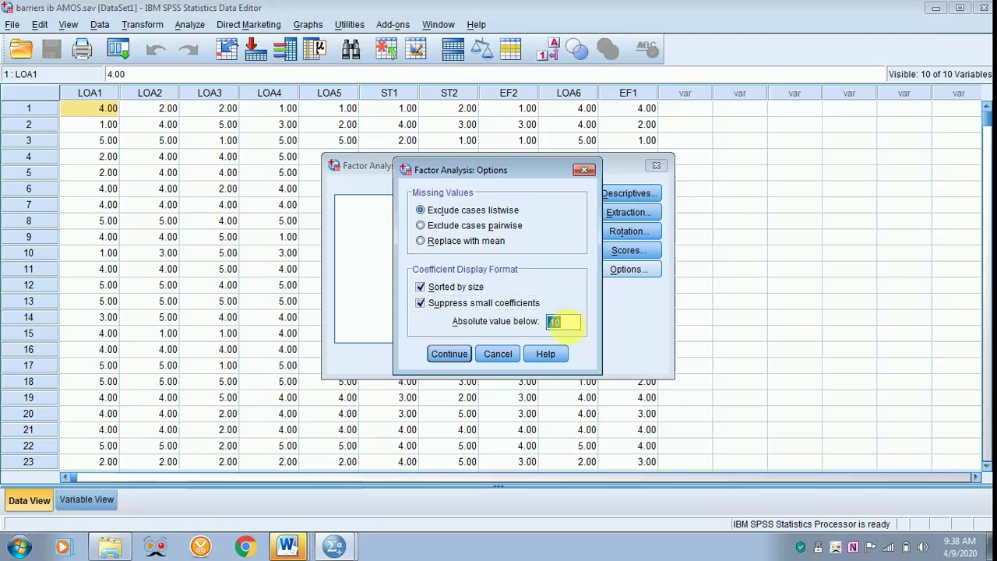
key(BackSpace)
click(449, 355)
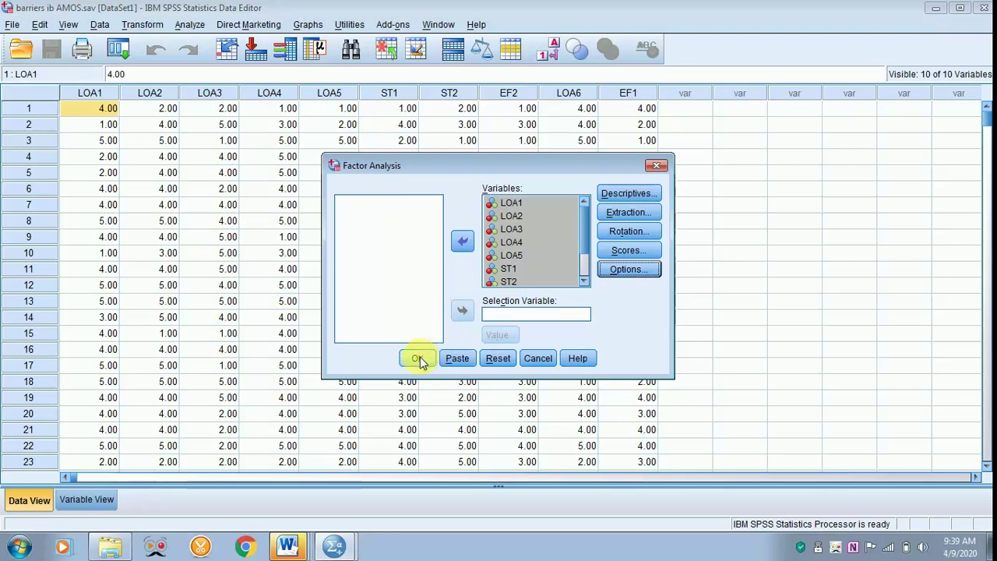
click(418, 357)
- Check the communalities, and rerun the factor analysis with LOA3 removed from the variables
click(289, 194)
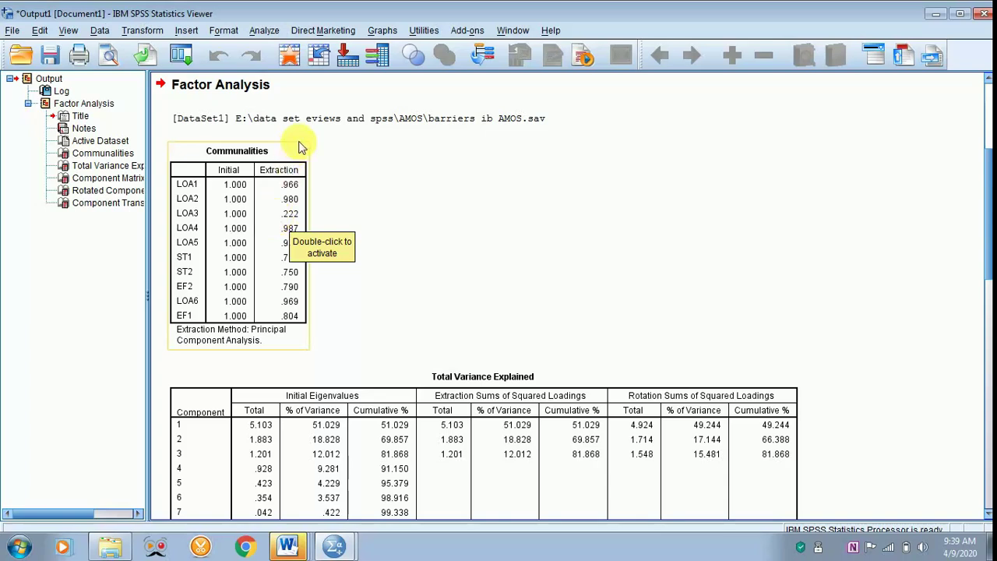
scroll(269, 58, up, 5)
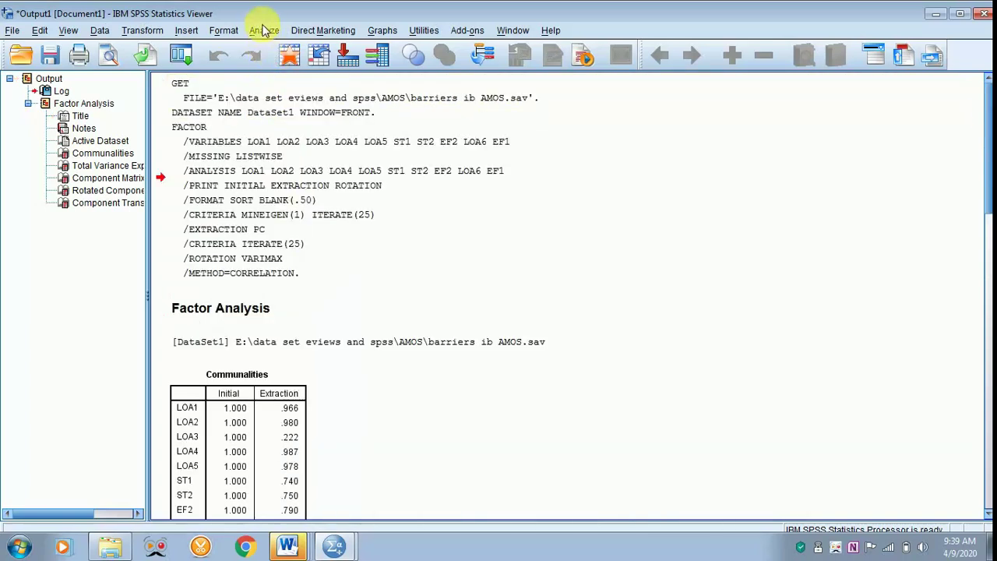
click(264, 31)
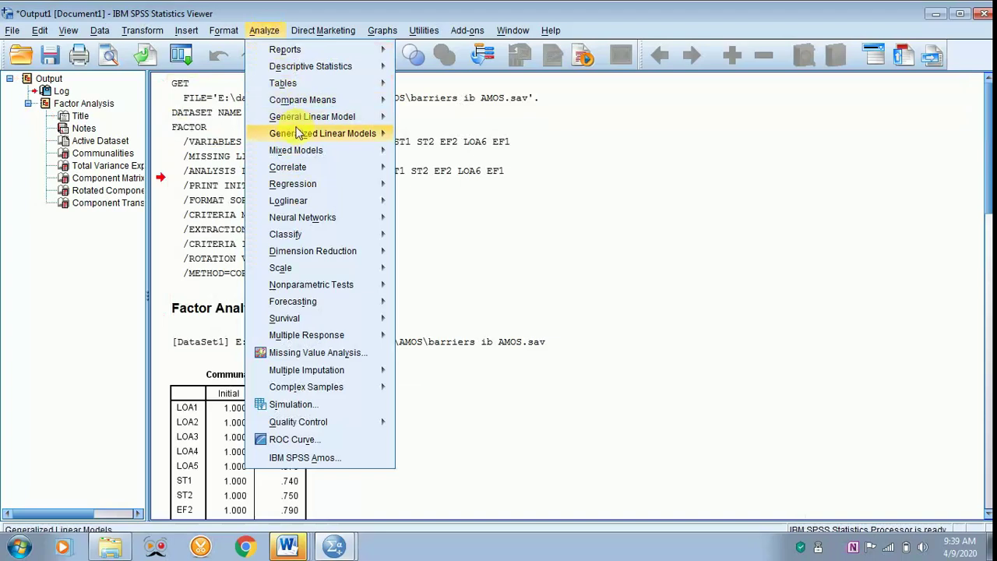
mouse_move(362, 303)
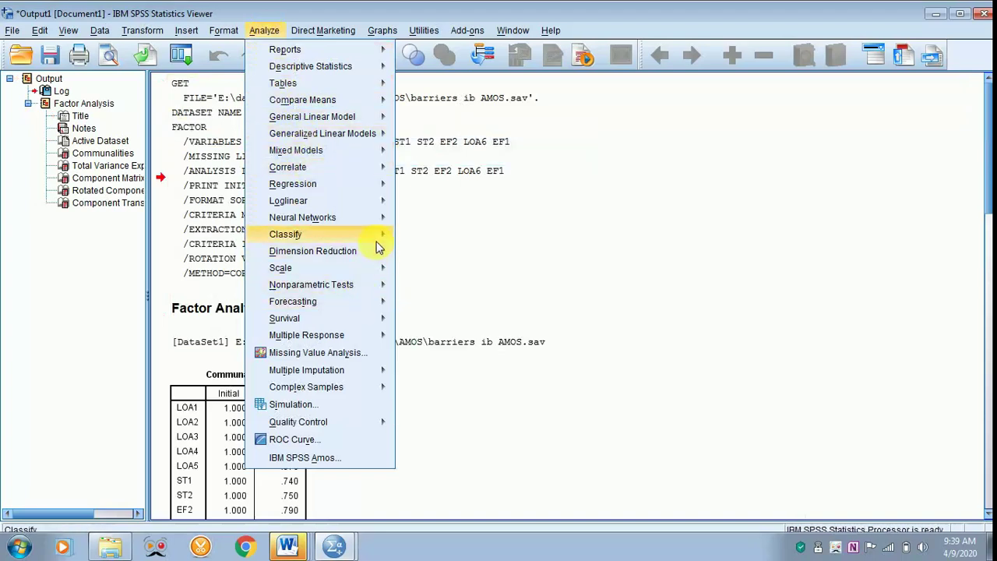
mouse_move(382, 254)
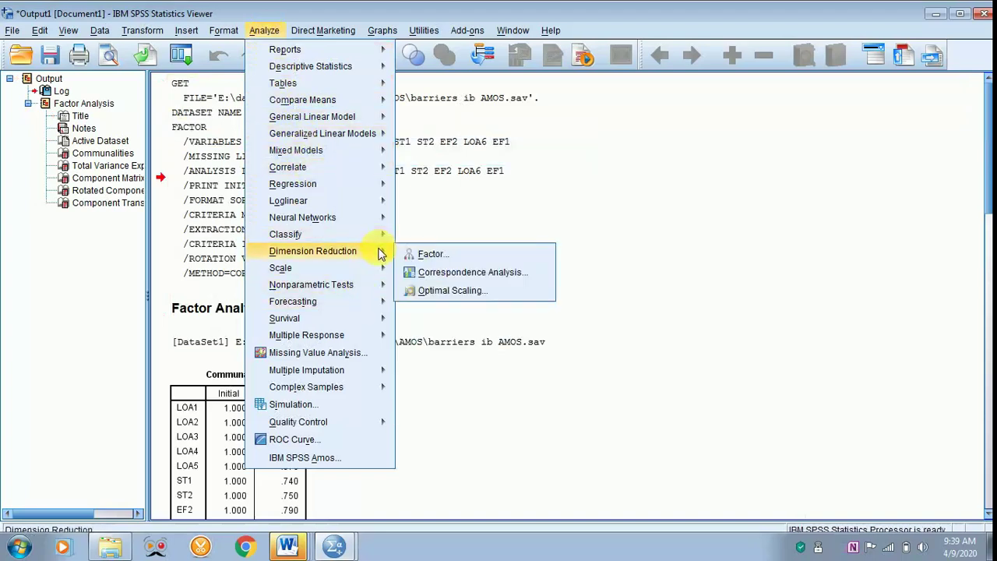
click(427, 255)
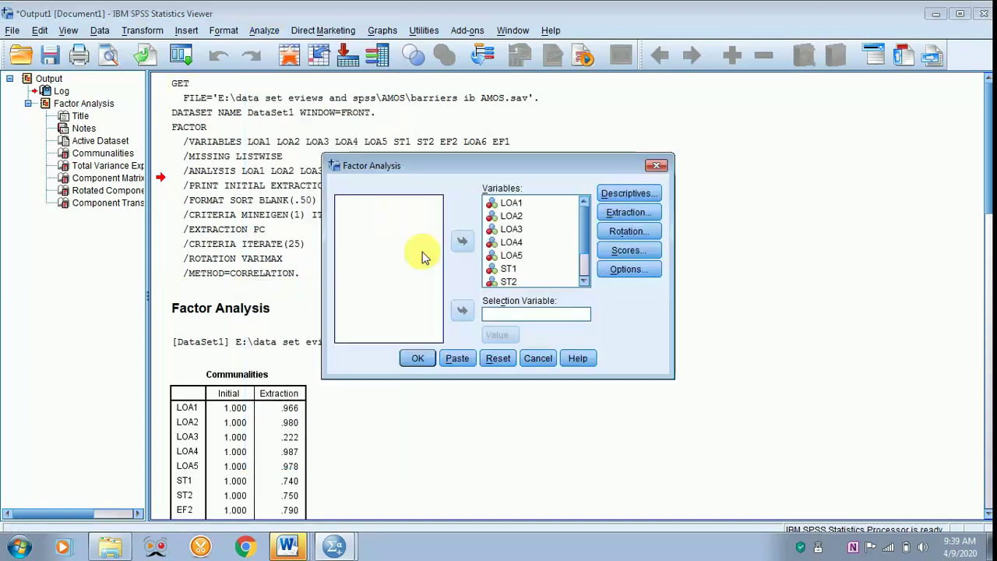
click(516, 231)
click(463, 243)
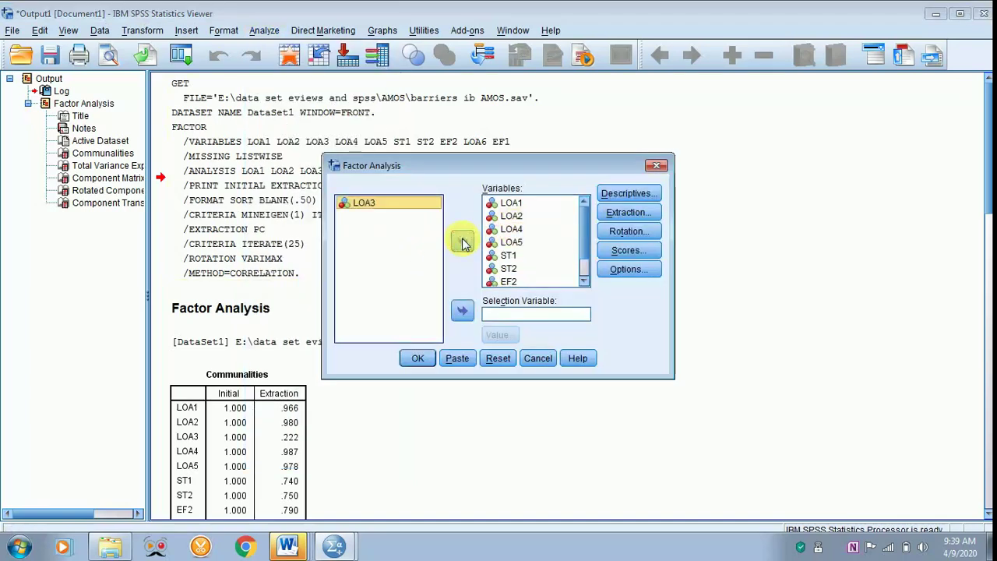
click(416, 360)
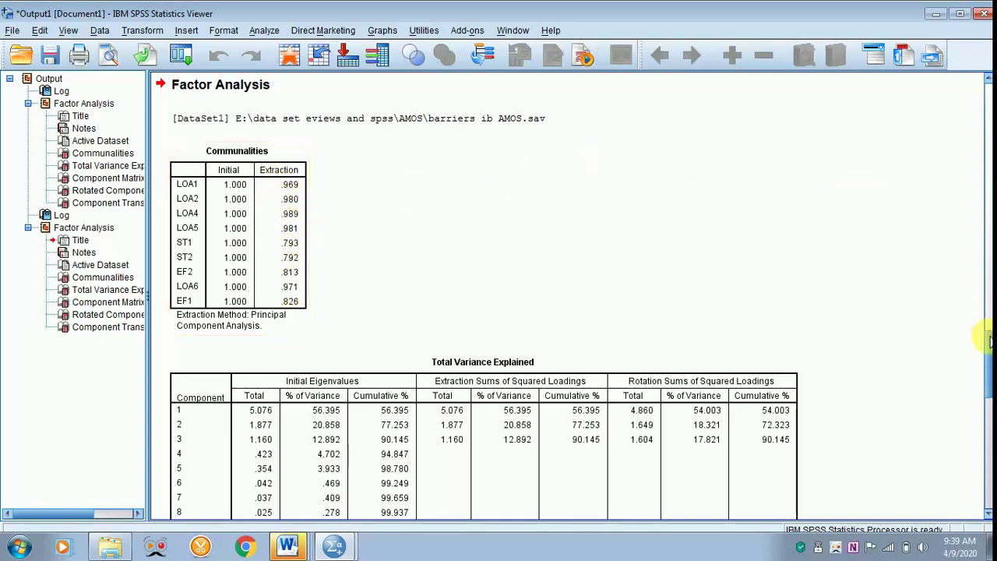
- Copy the Rotated Component Matrix table from the second factor analysis output
scroll(988, 381, down, 3)
drag(988, 382, 984, 427)
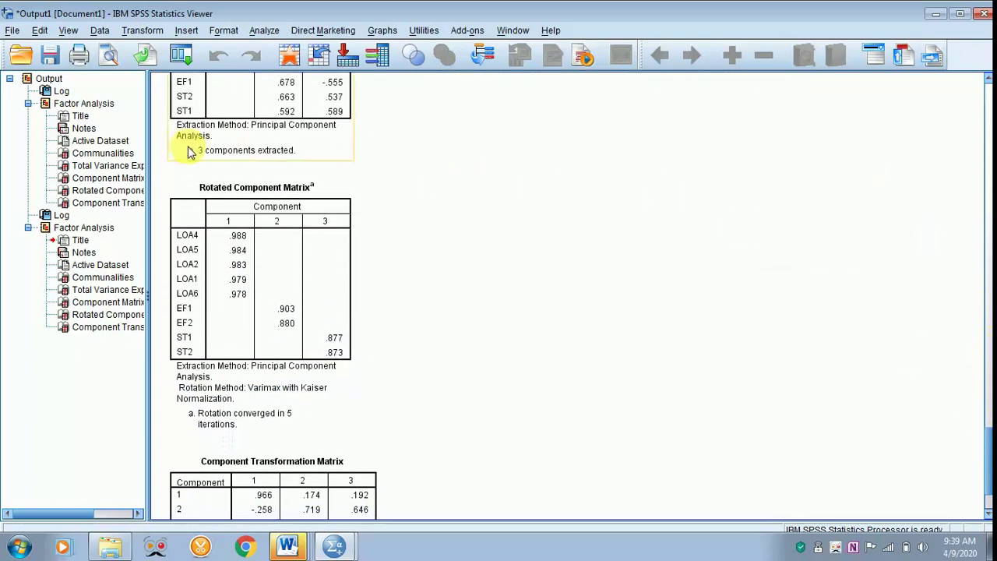
click(280, 286)
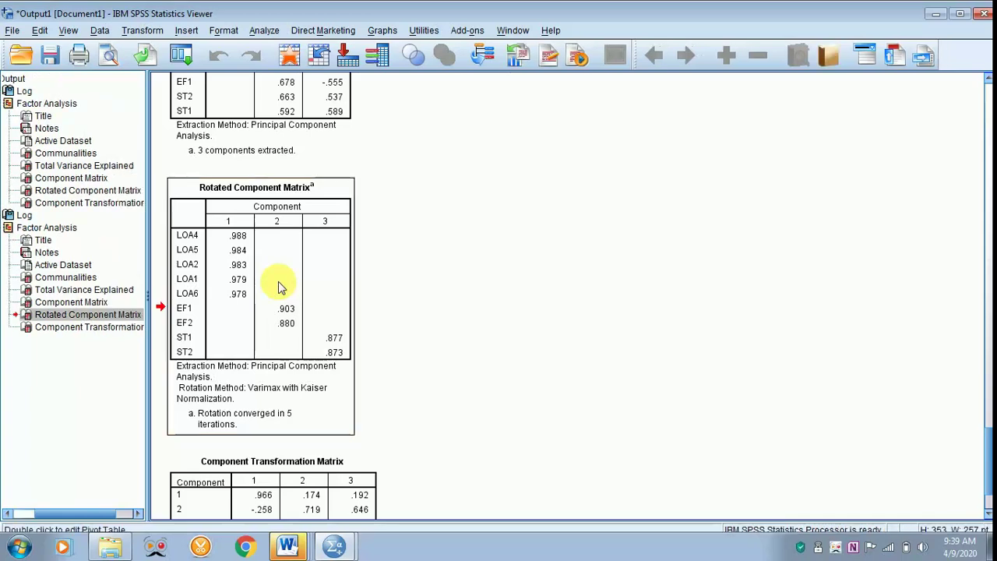
right_click(280, 287)
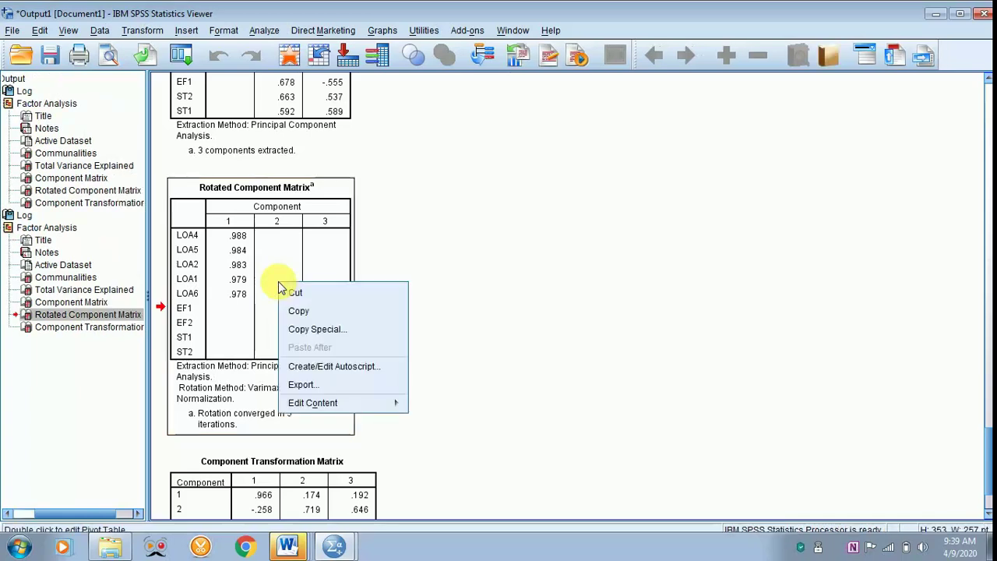
click(295, 312)
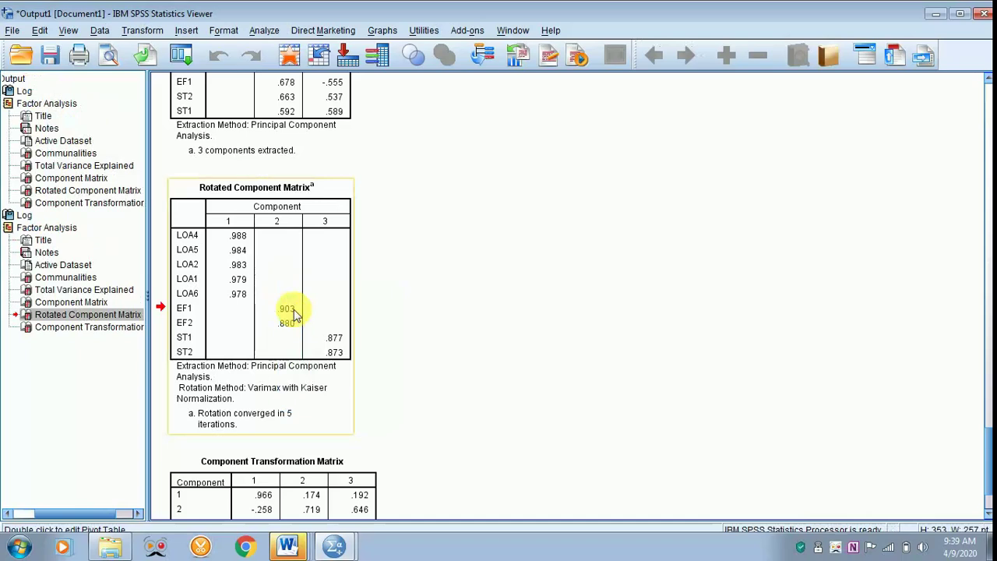
- Switch to IBM SPSS Amos and create a path diagram by pasting the copied matrix into the pattern matrix plugin
click(265, 31)
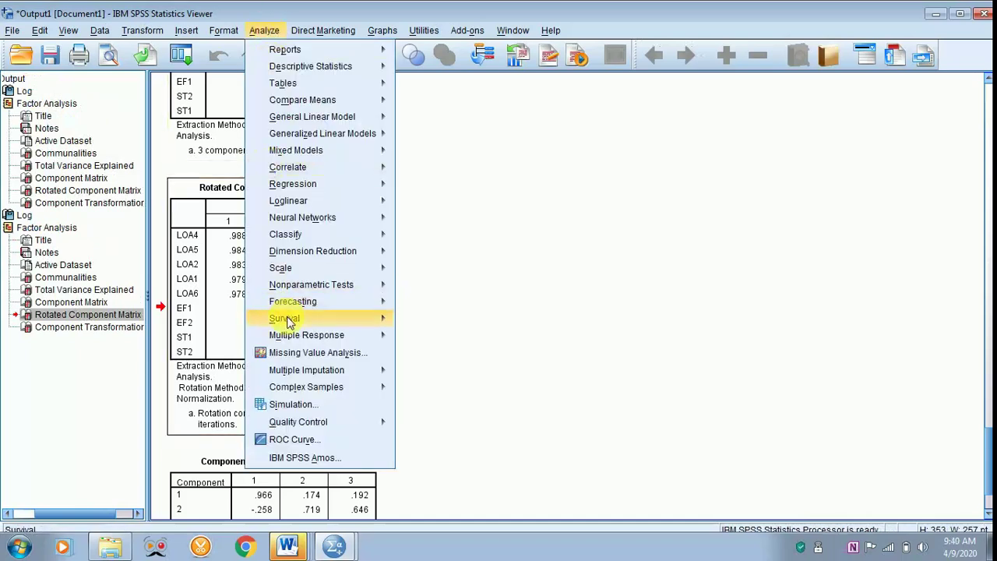
click(302, 461)
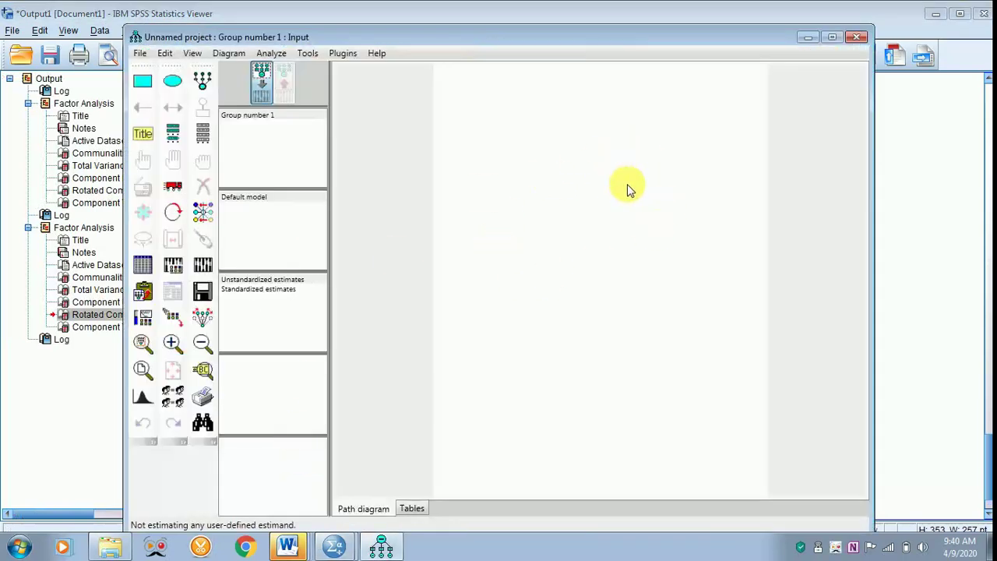
click(347, 60)
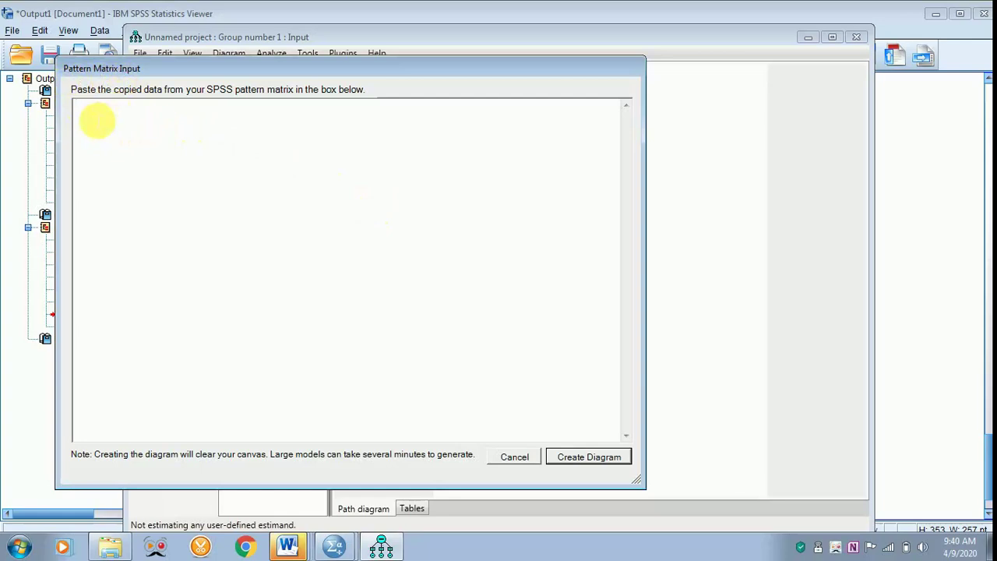
right_click(91, 120)
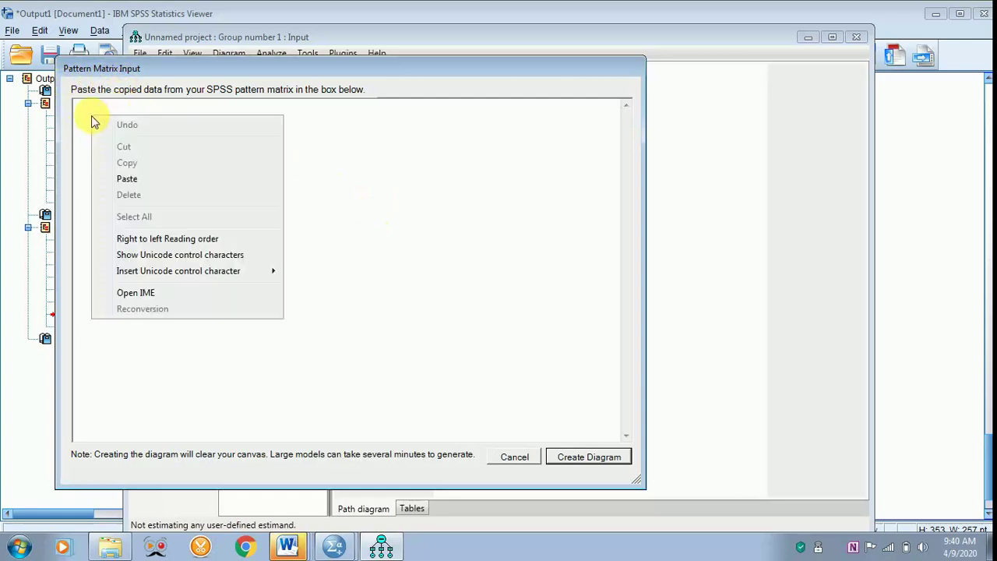
click(127, 178)
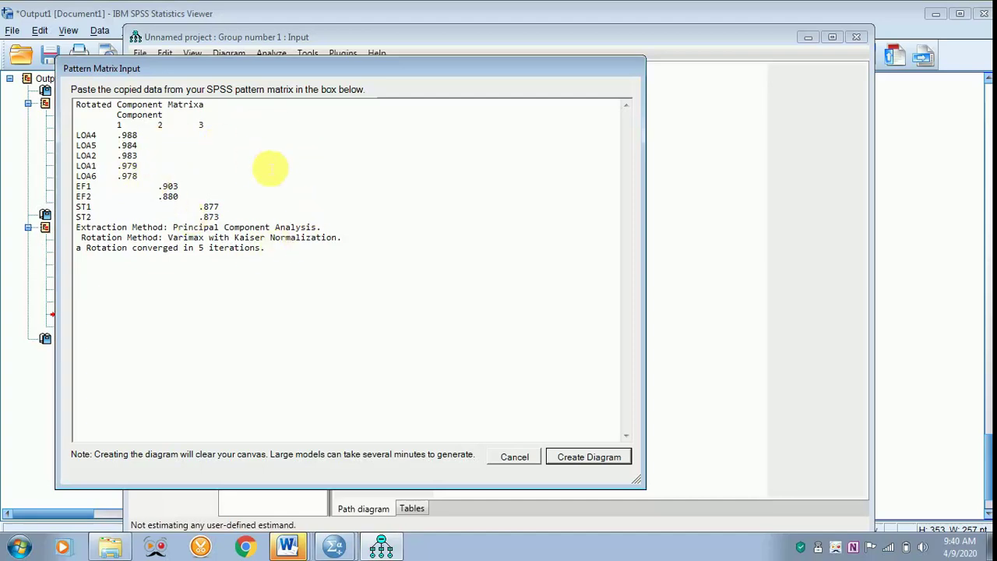
click(580, 458)
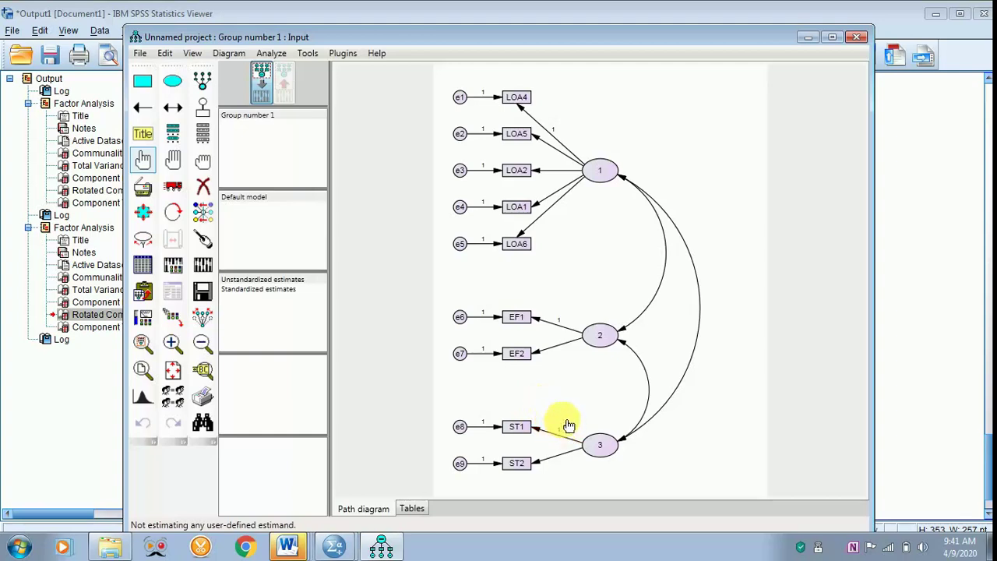
- Rename latent variable 1 in the path diagram as LOA
double_click(601, 176)
key(BackSpace)
text(LOA)
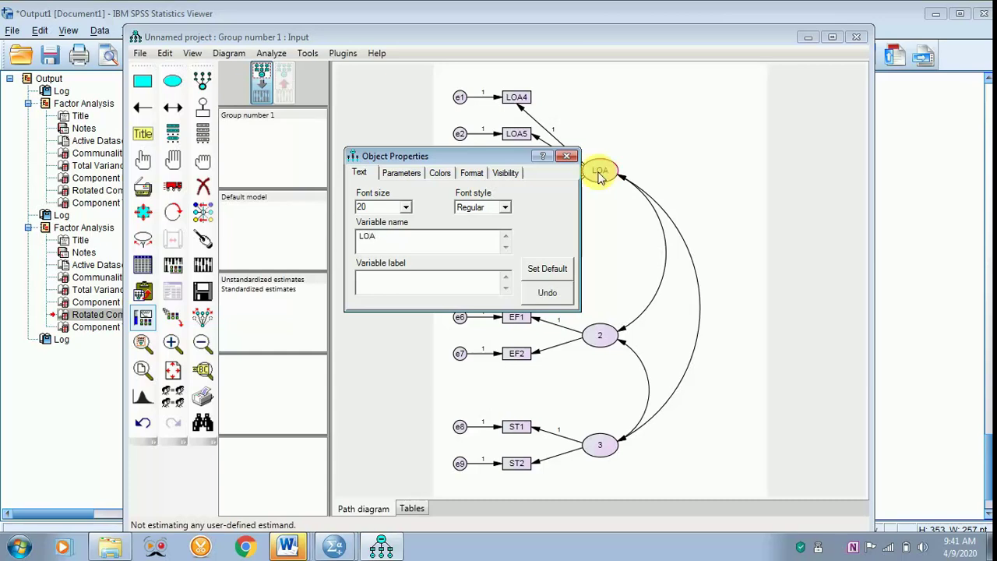
click(566, 155)
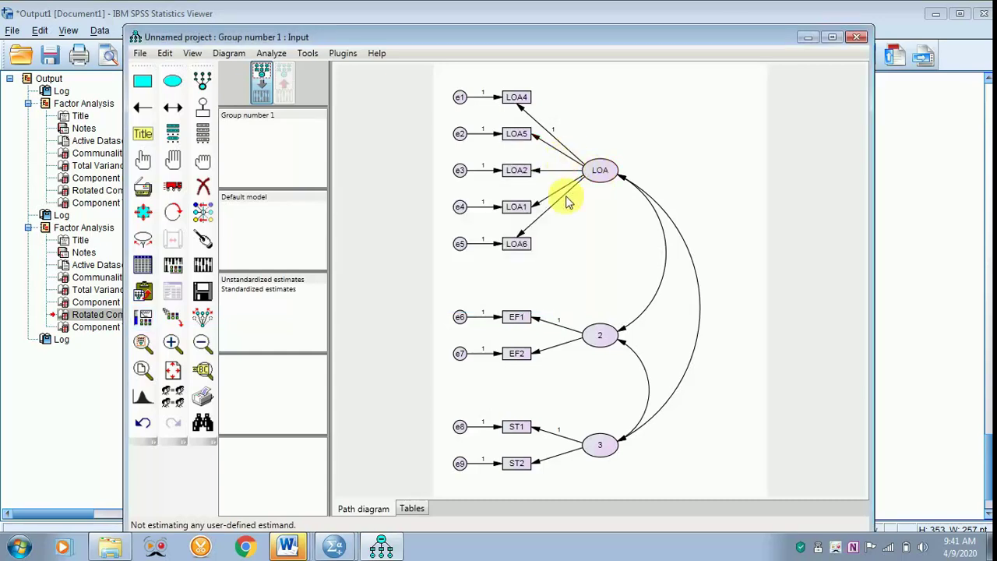
- Rename latent variable 2 as EF and latent variable 3 as ST
double_click(592, 336)
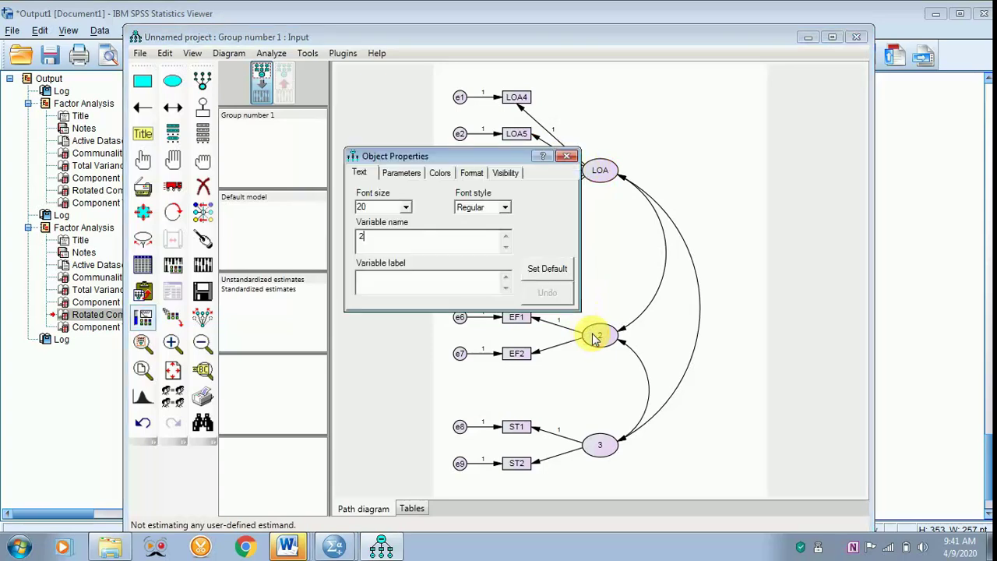
key(BackSpace)
text(EF)
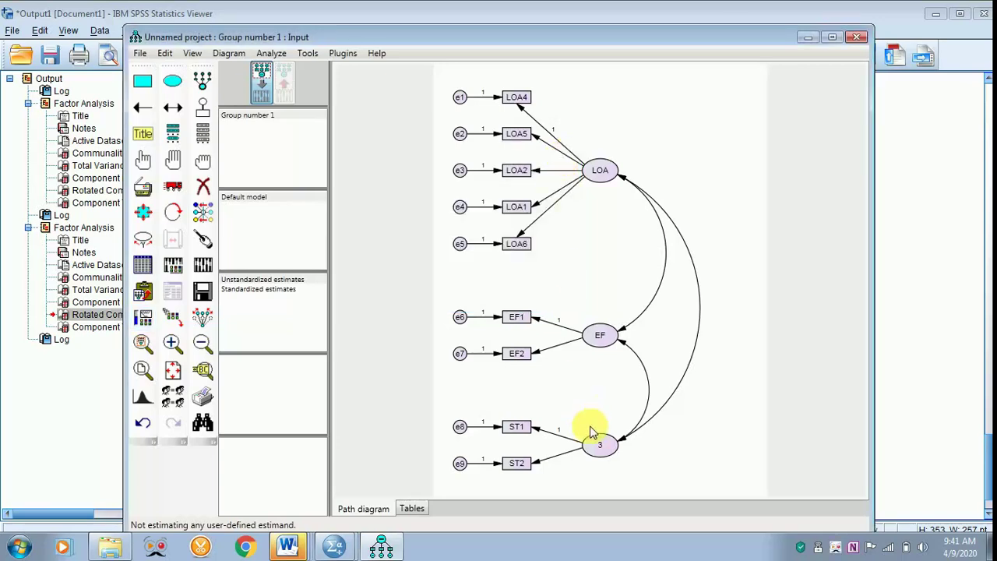
double_click(598, 448)
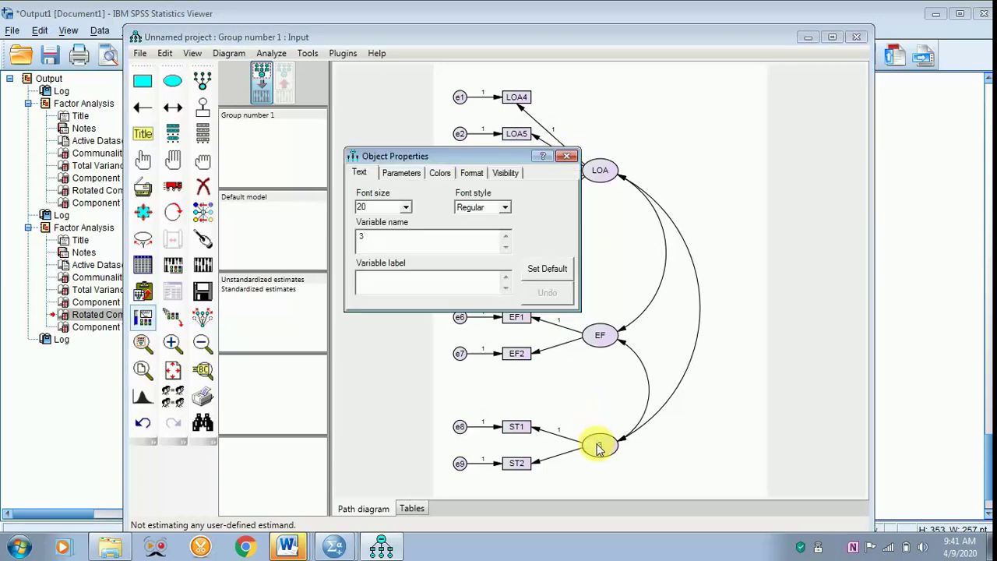
text(ST)
click(567, 158)
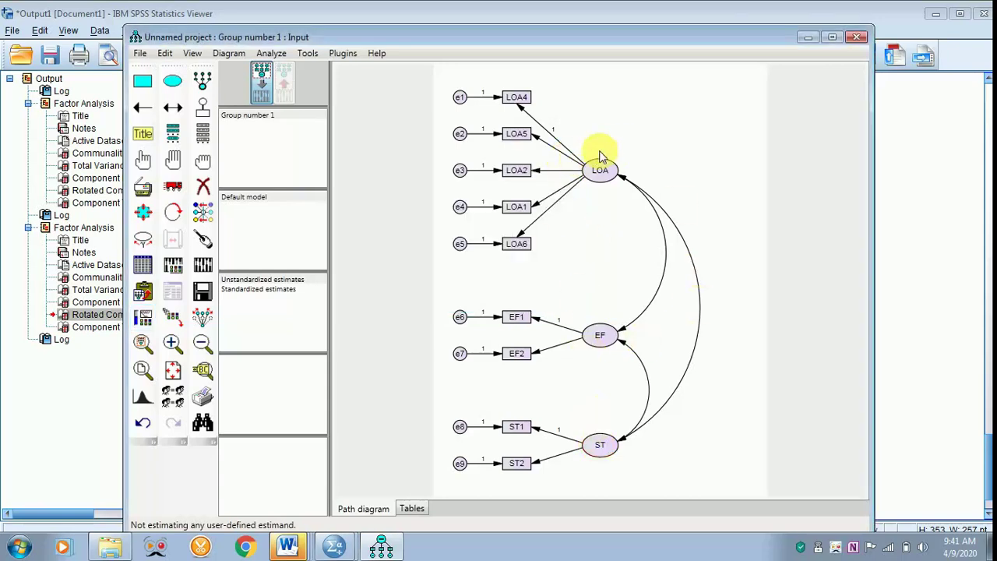
- Save the path diagram on the Desktop as an Amos input file named WWWW
click(201, 294)
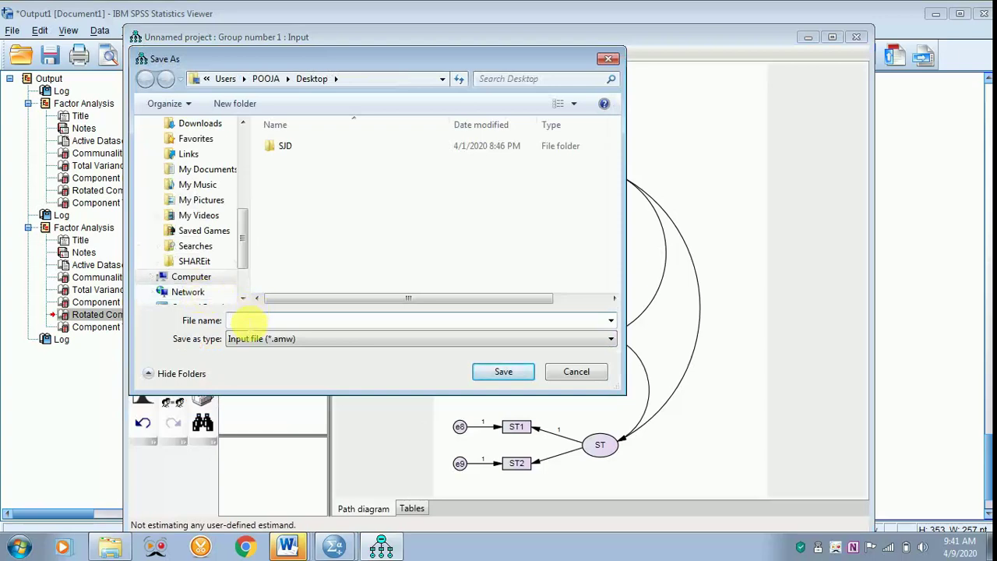
text(WWWW)
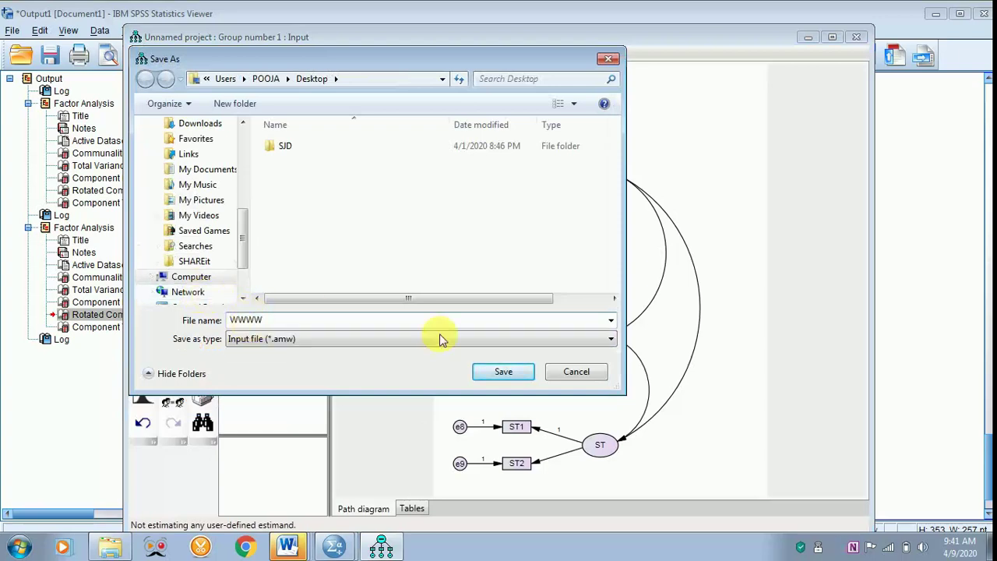
click(500, 374)
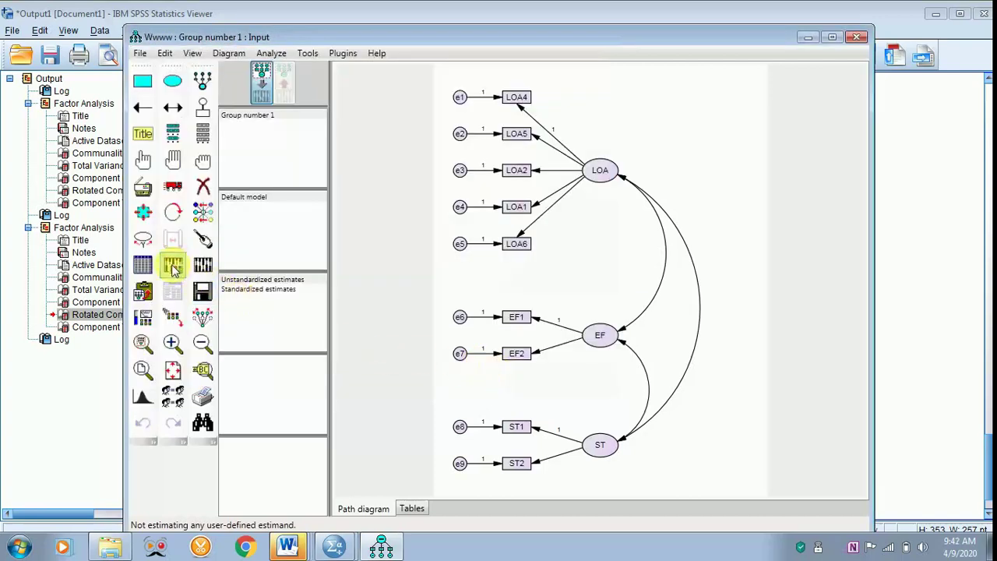
- Set the analysis output to include standardized estimates, squared multiple correlations and modification indices with a threshold of 25
click(173, 266)
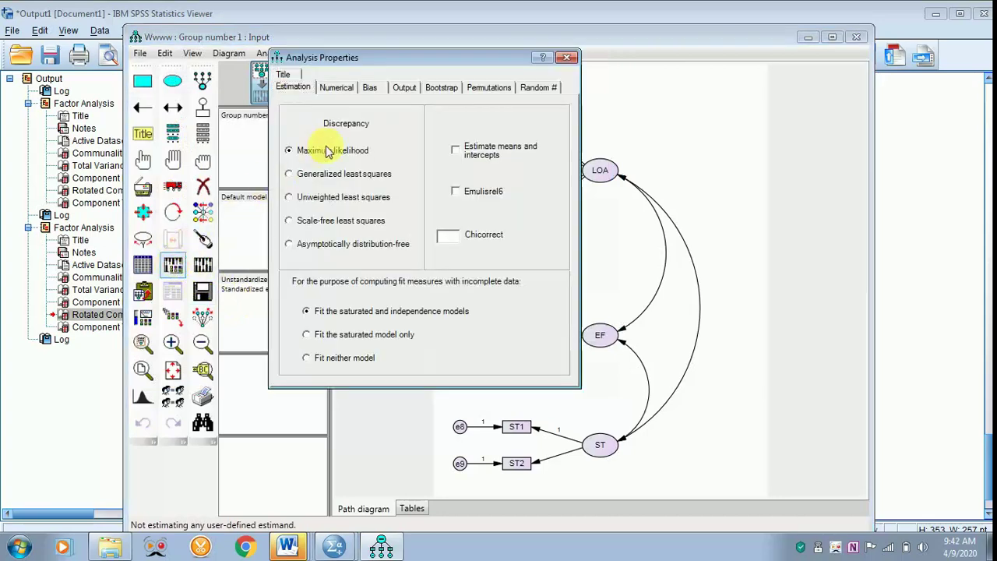
click(403, 89)
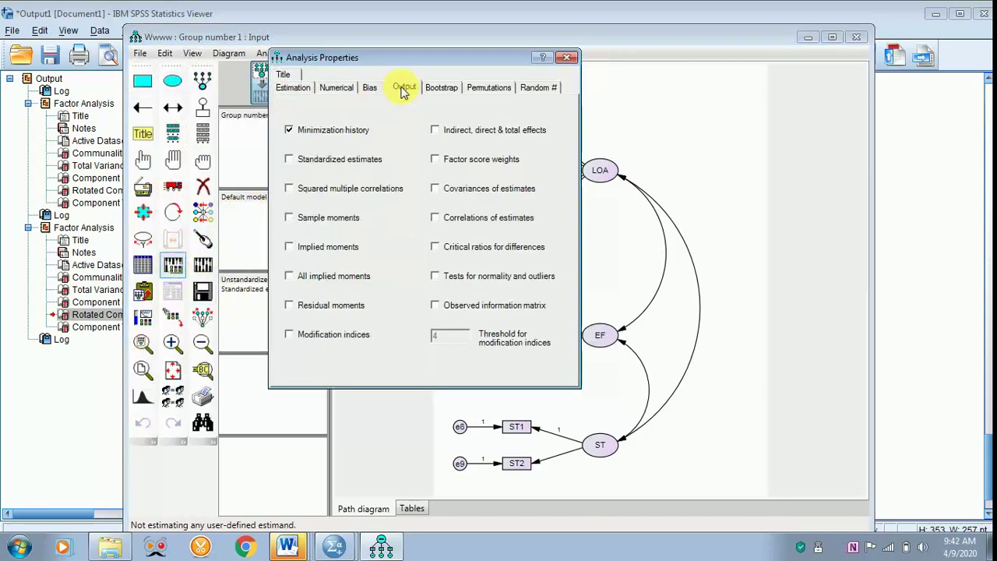
click(290, 160)
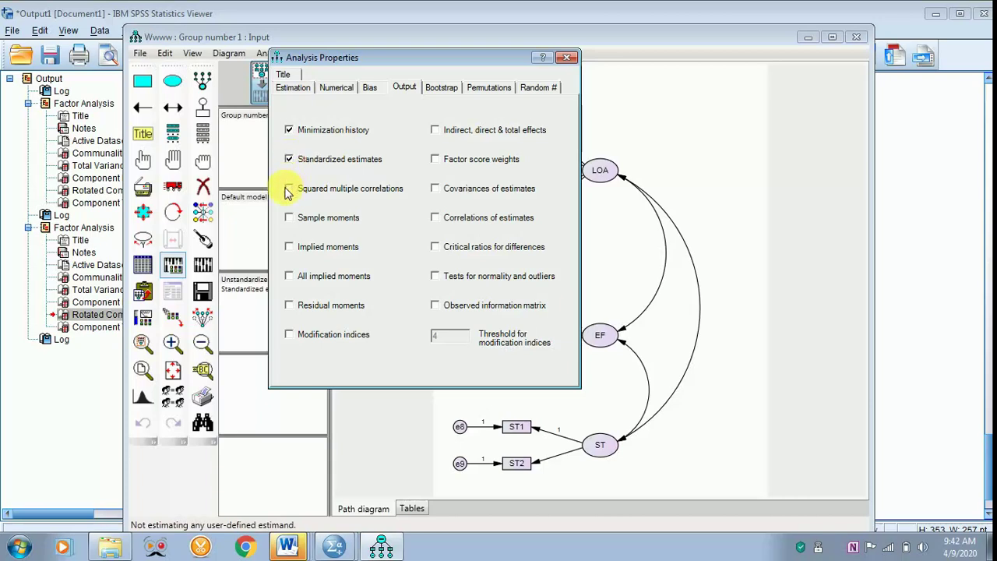
click(289, 189)
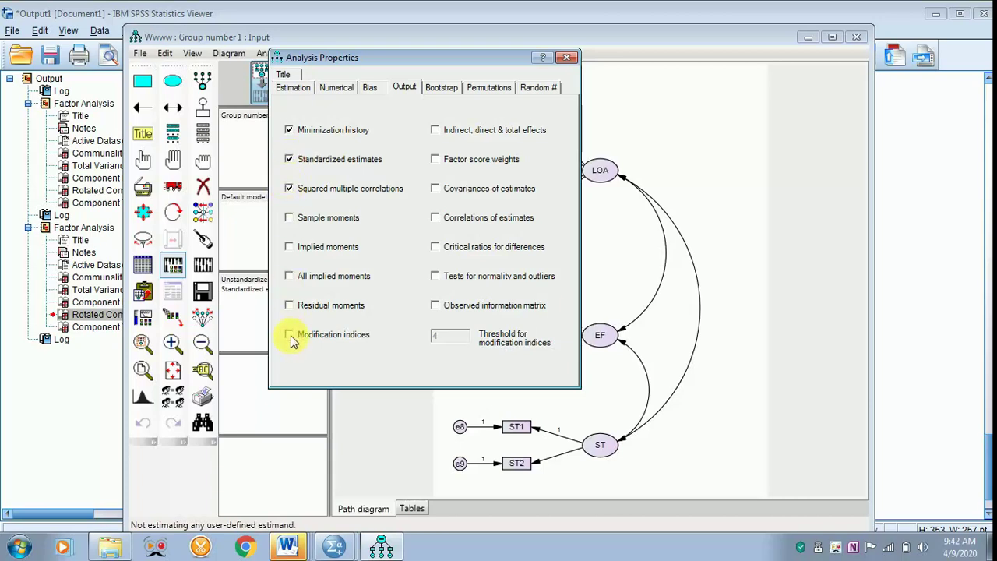
click(289, 335)
click(442, 339)
text(25)
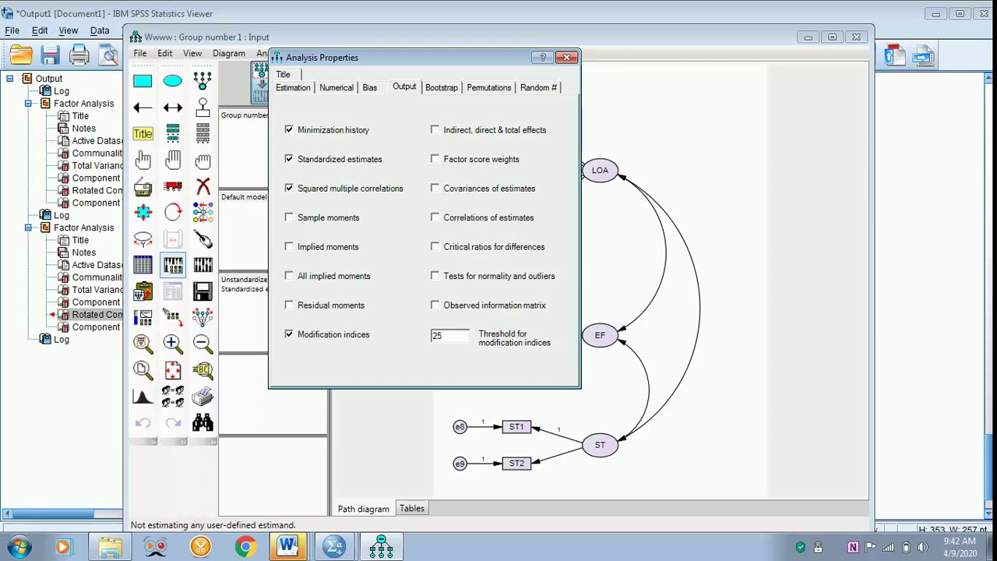
click(568, 61)
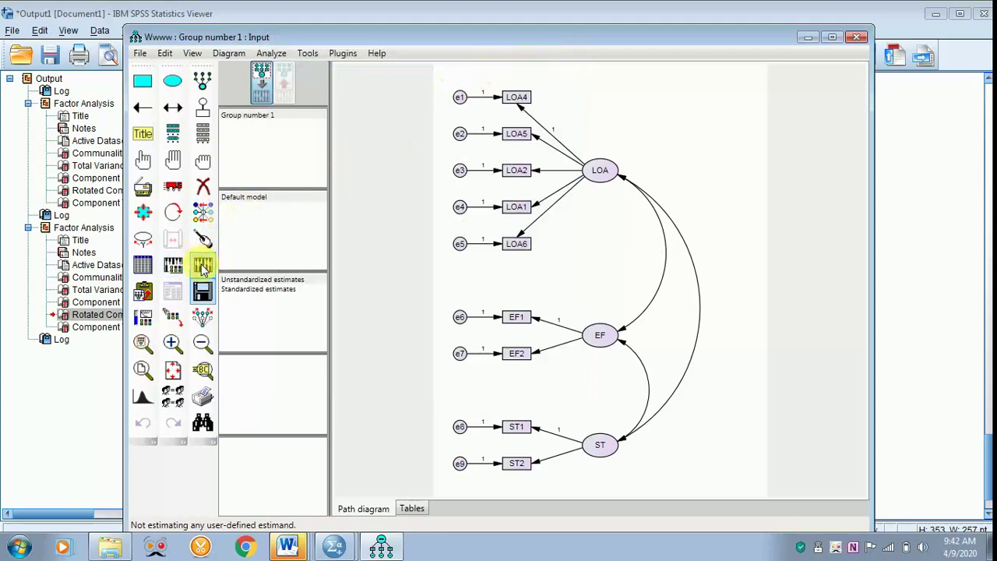
- Calculate the model estimates and display the standardized estimates on the output path diagram
click(202, 267)
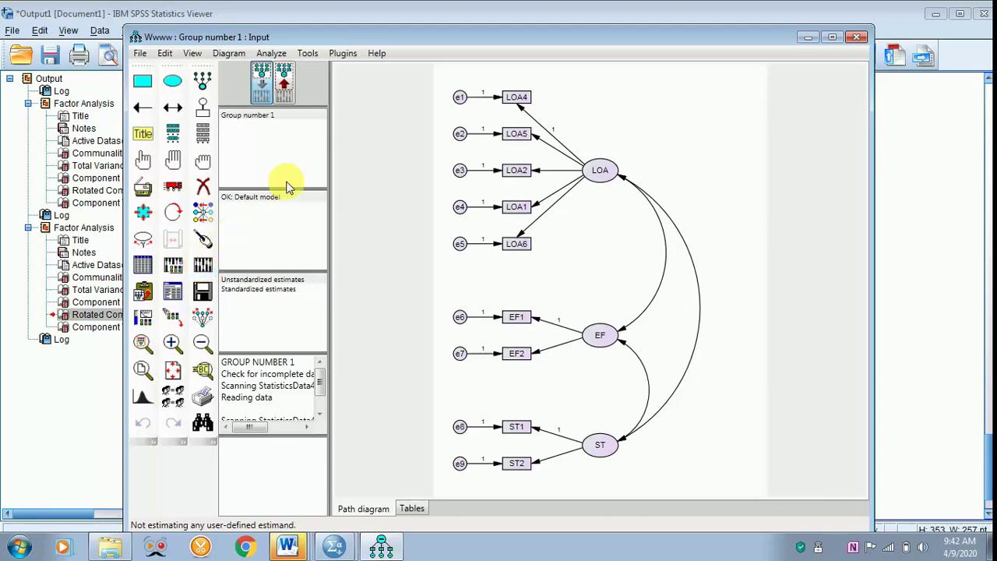
click(286, 87)
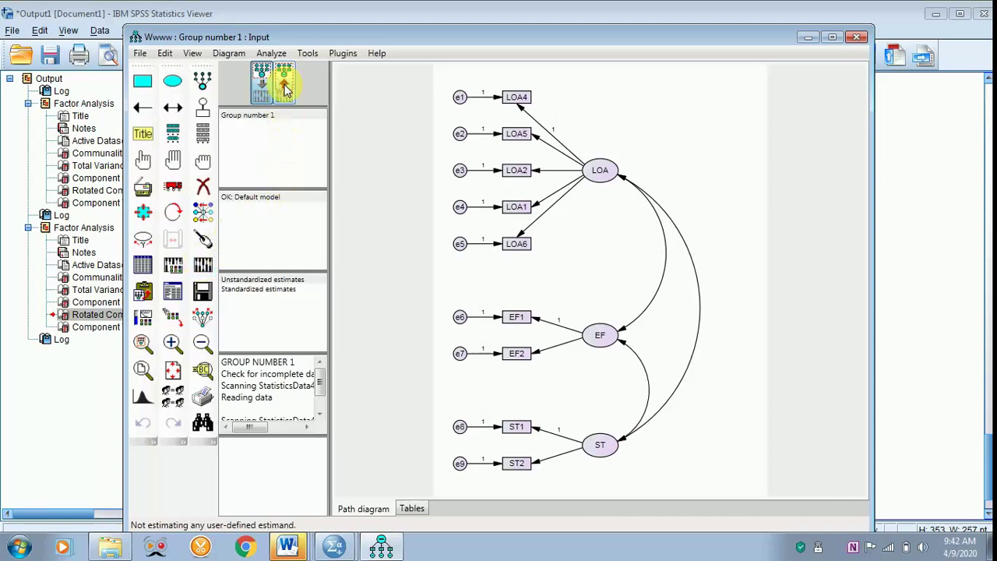
click(286, 87)
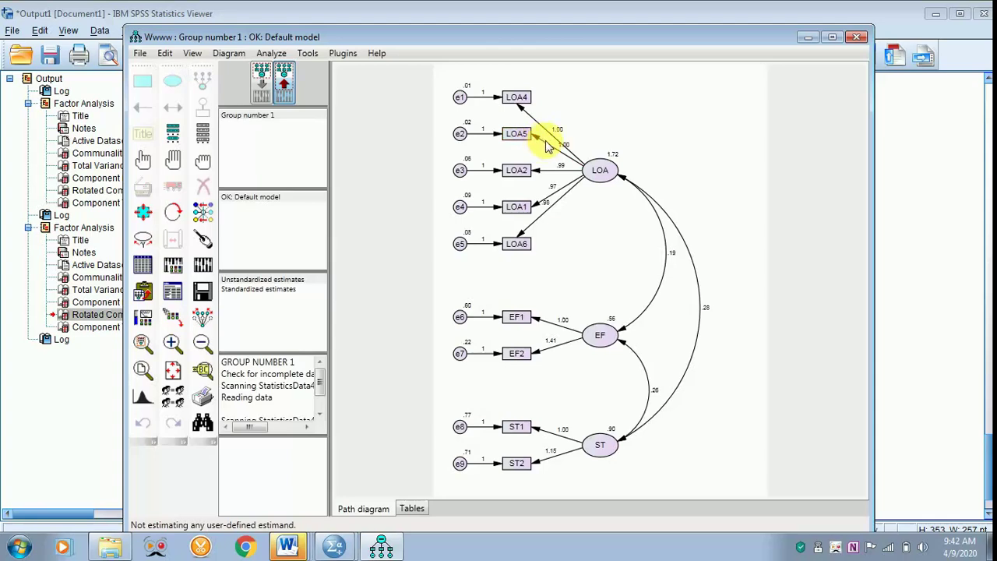
click(284, 289)
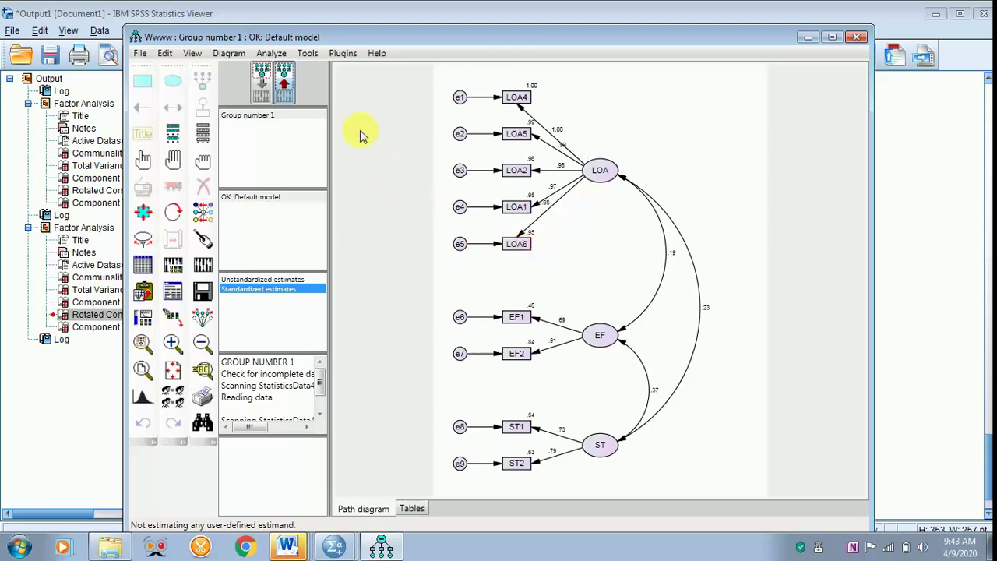
- Run the master validity plugin and review its Model Validity Measures report, including the validity concerns and references
click(343, 54)
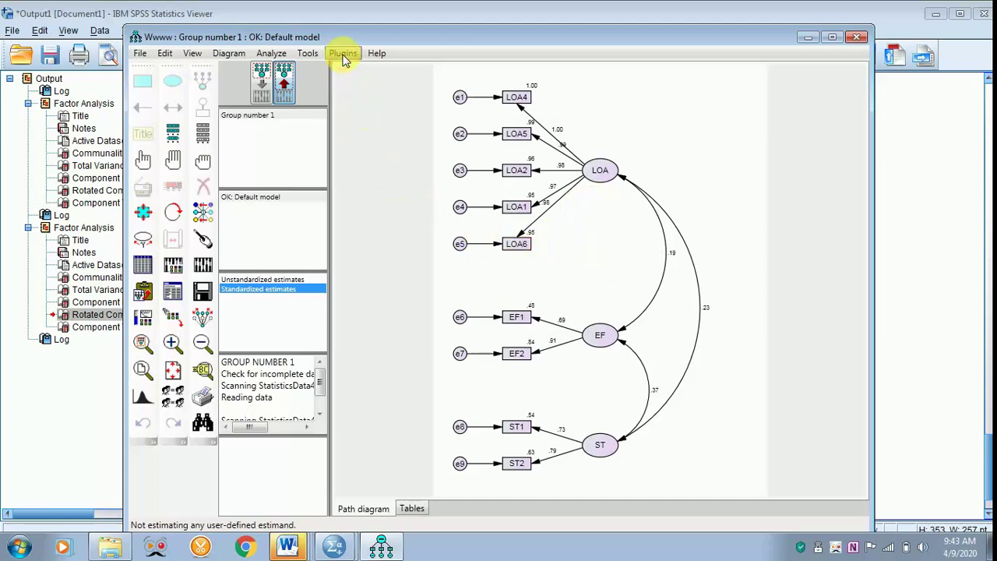
click(359, 131)
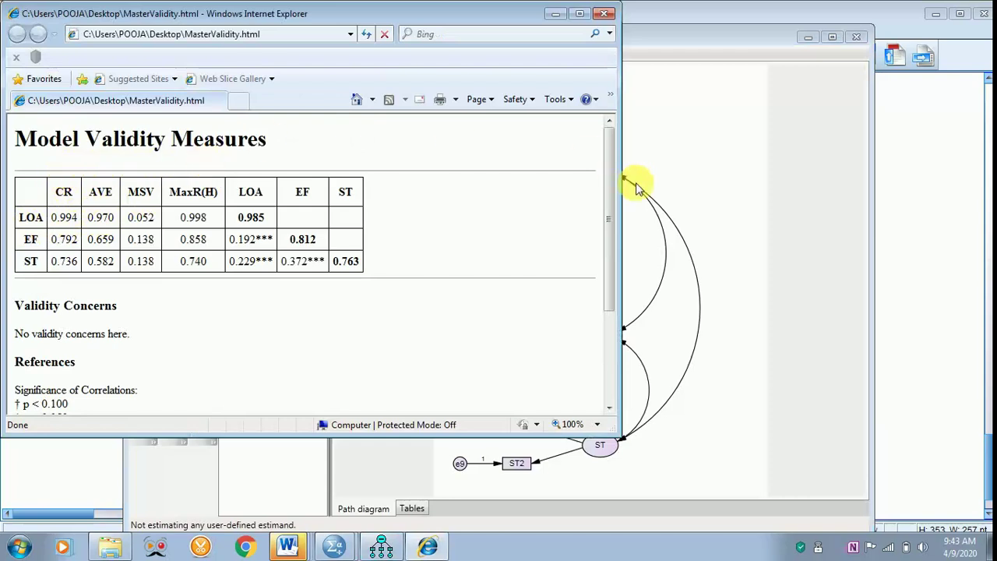
drag(604, 185, 606, 280)
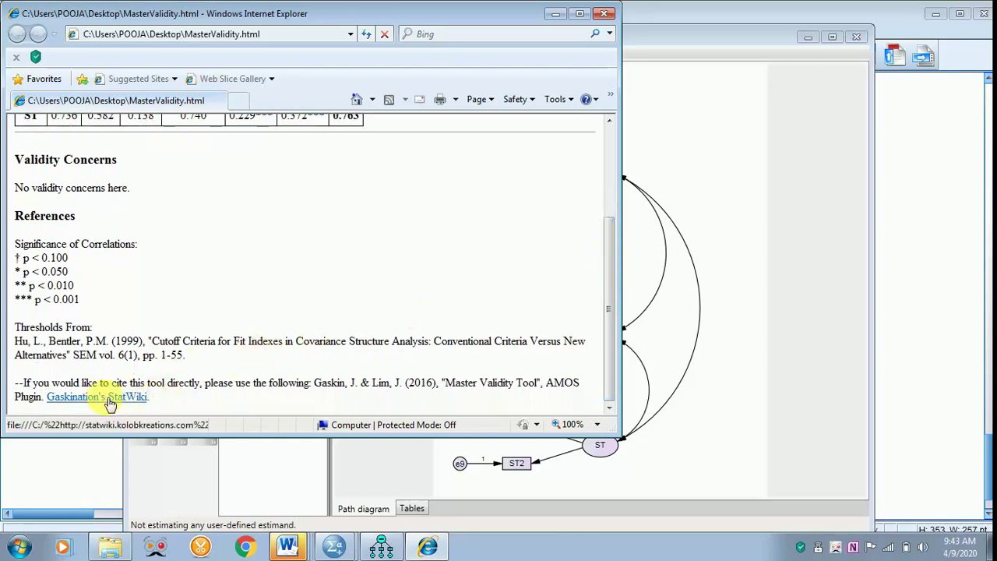
drag(605, 274, 600, 194)
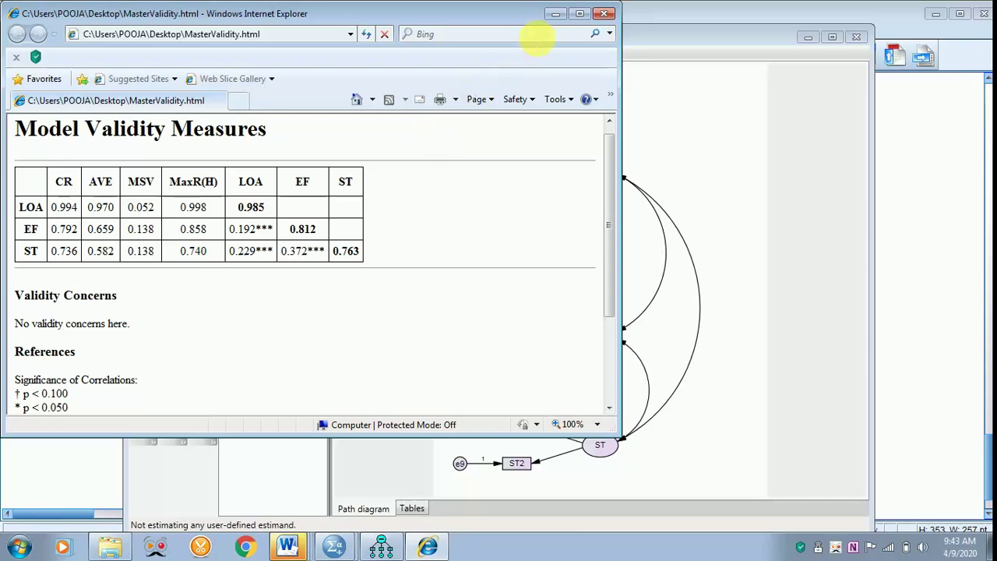
click(552, 16)
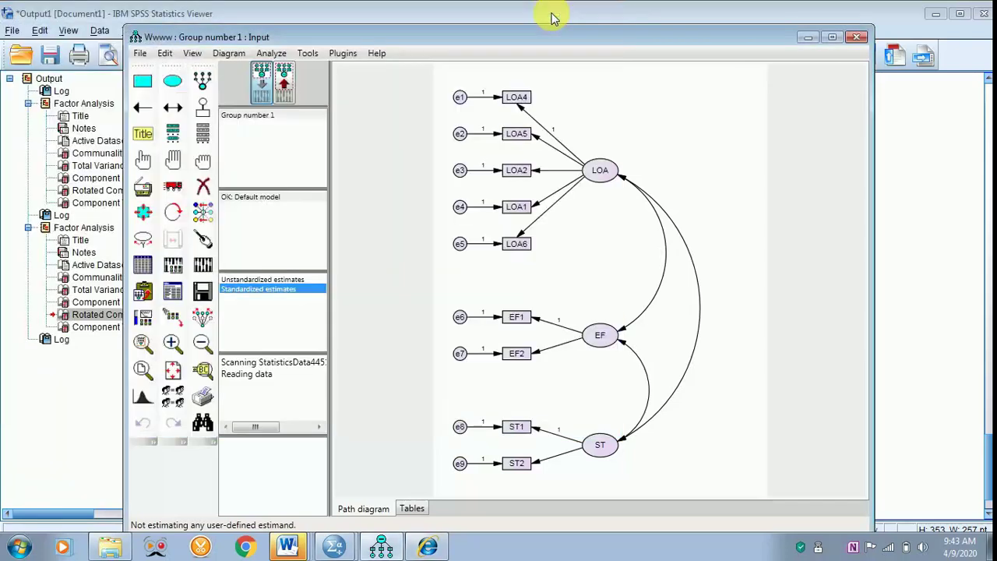
- Run the model fit plugin and review its Model Fit Measures report, including the cutoff criteria
click(346, 55)
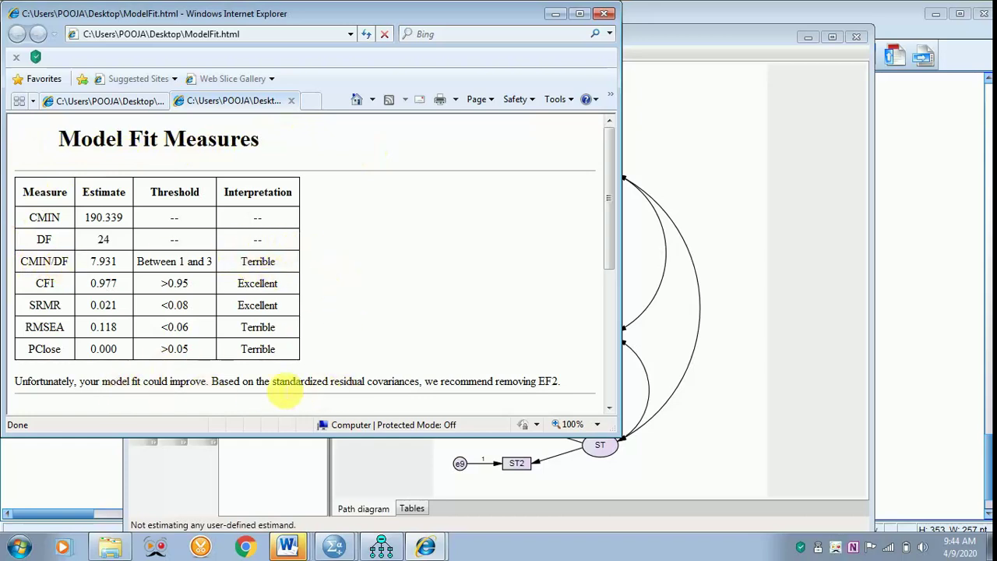
drag(607, 241, 615, 357)
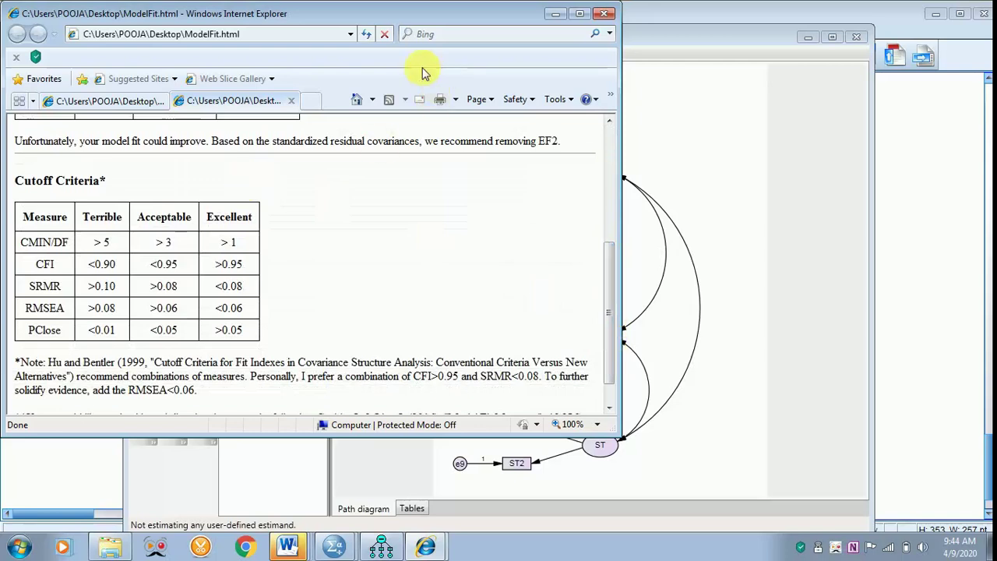
drag(608, 258, 610, 282)
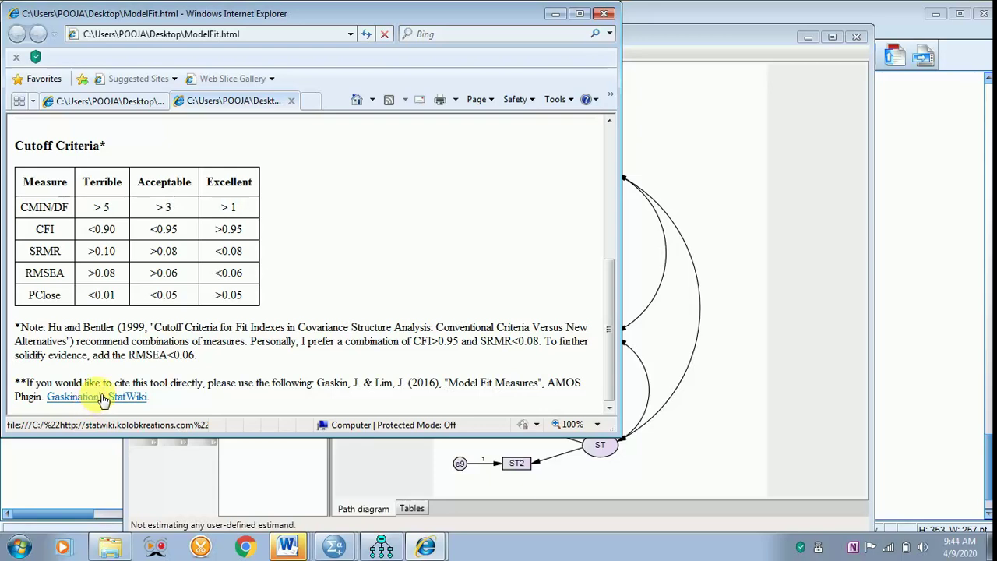
drag(610, 356, 609, 228)
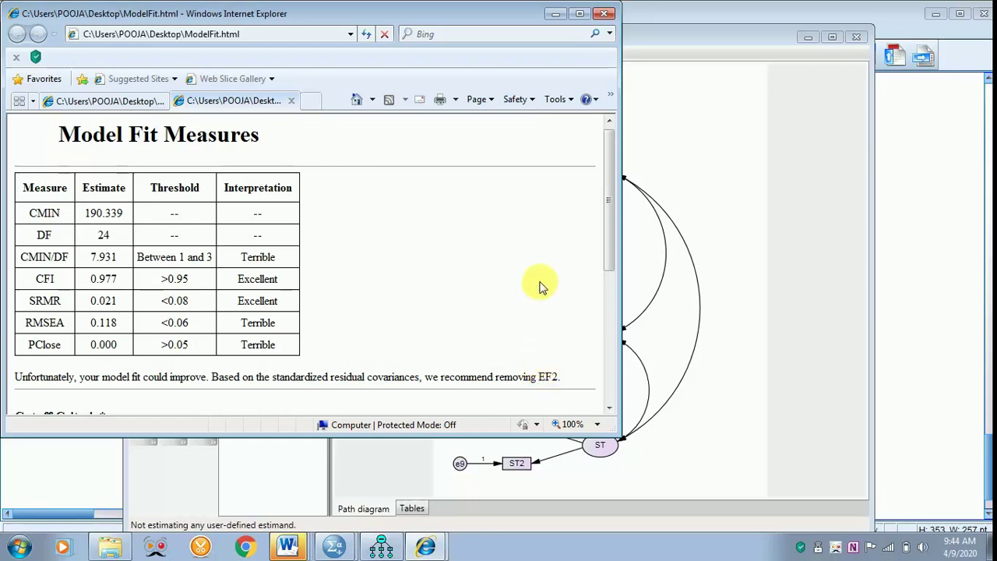
click(555, 14)
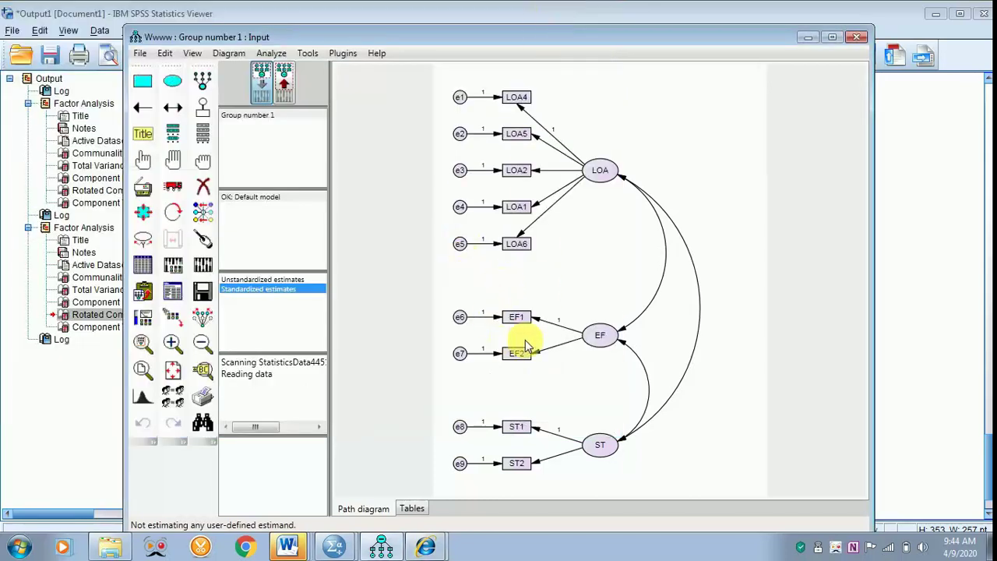
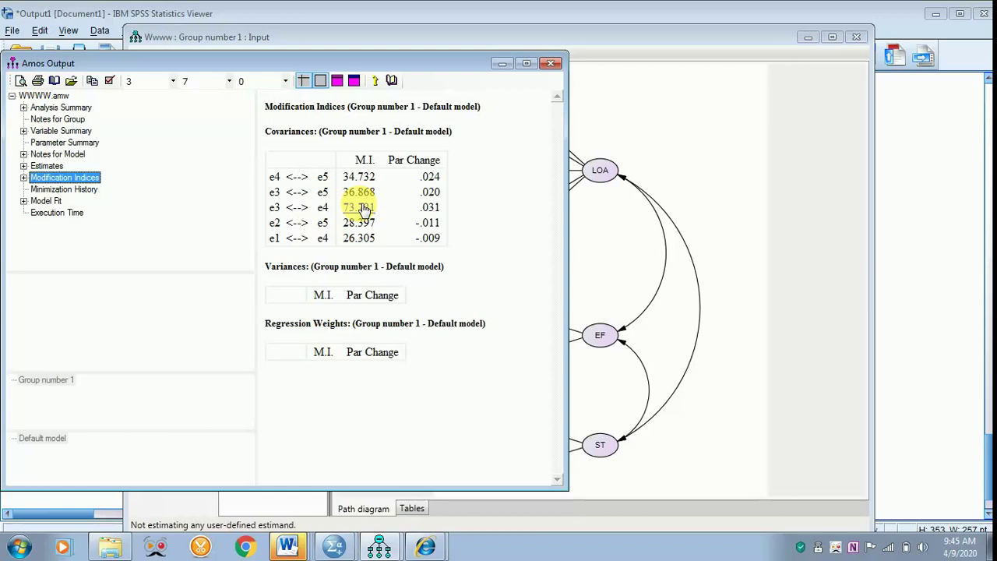
- Examine the error-term covariances in the Modification Indices output, checking the e3–e4 and e3–e5 entries
click(364, 209)
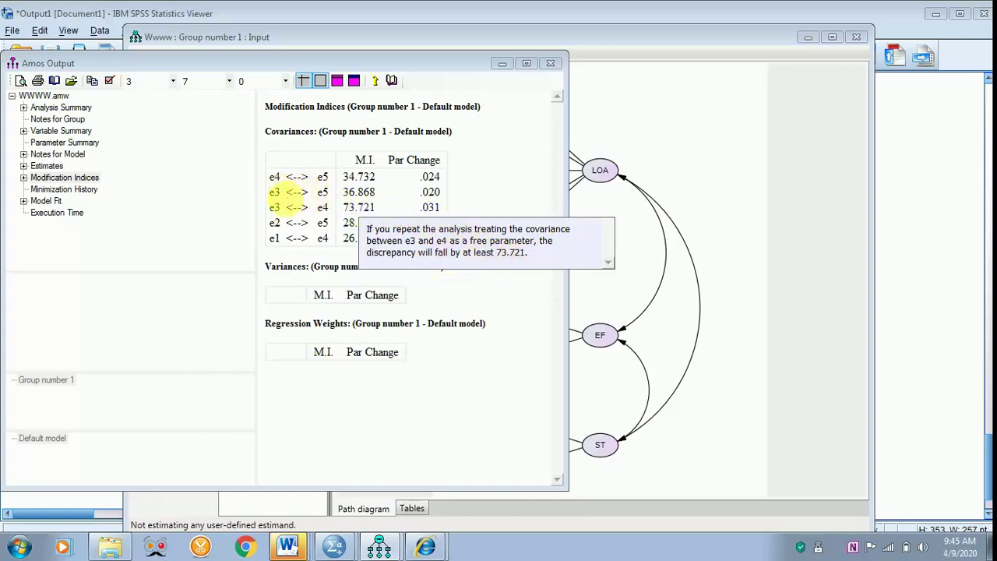
click(366, 196)
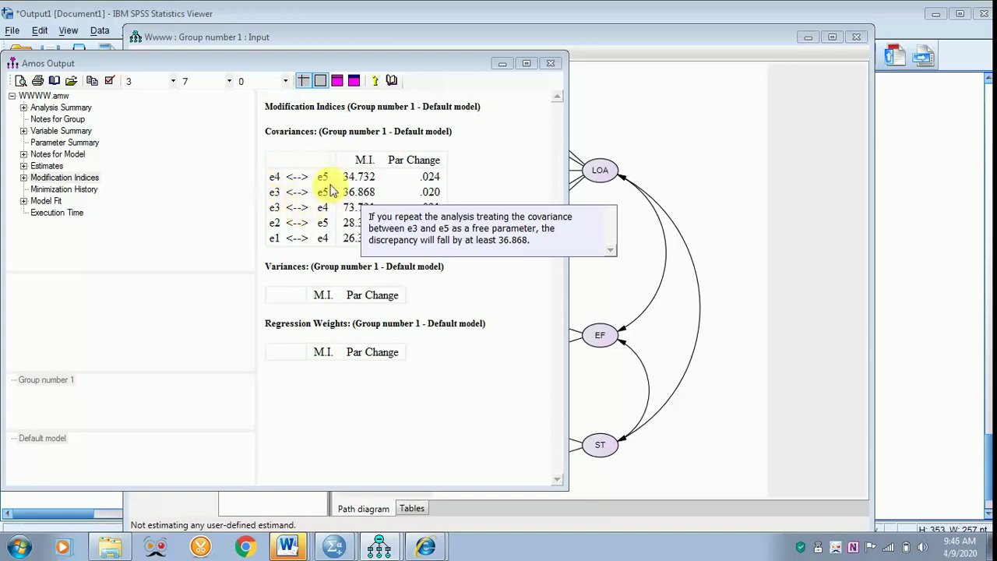
click(506, 281)
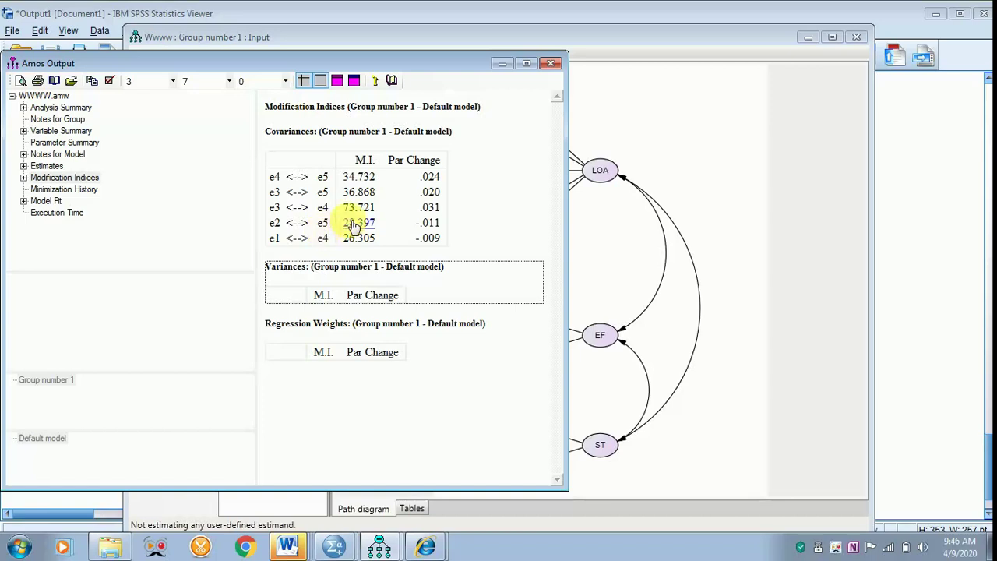
click(501, 64)
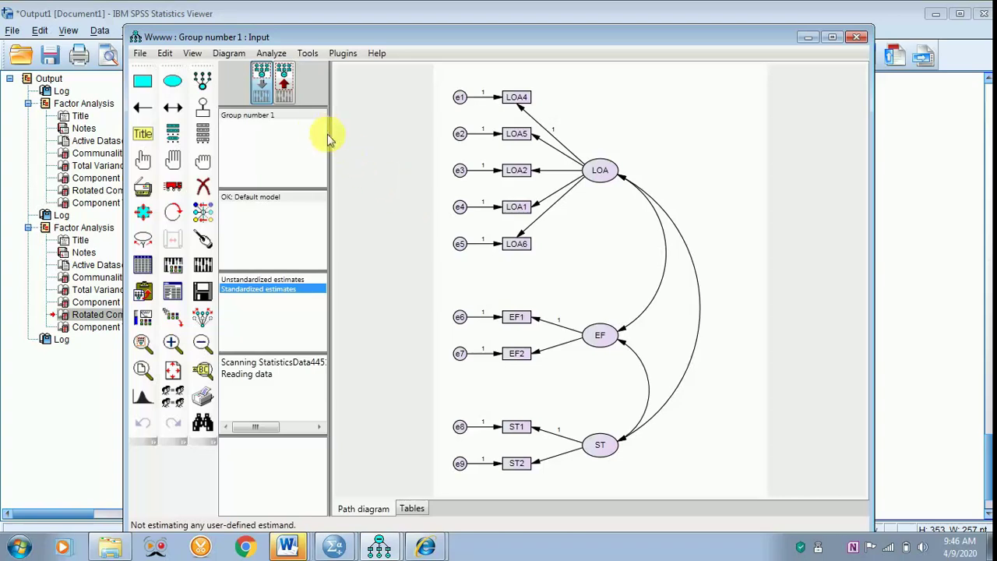
- Draw covariances between error terms e3 and e5, e3 and e4, and e4 and e5 in the input path diagram
click(263, 89)
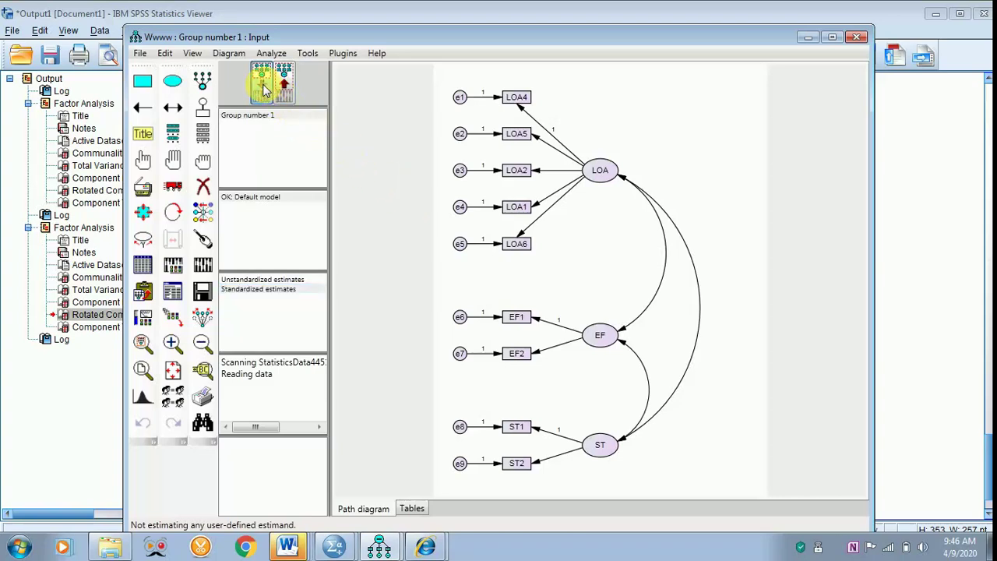
click(174, 110)
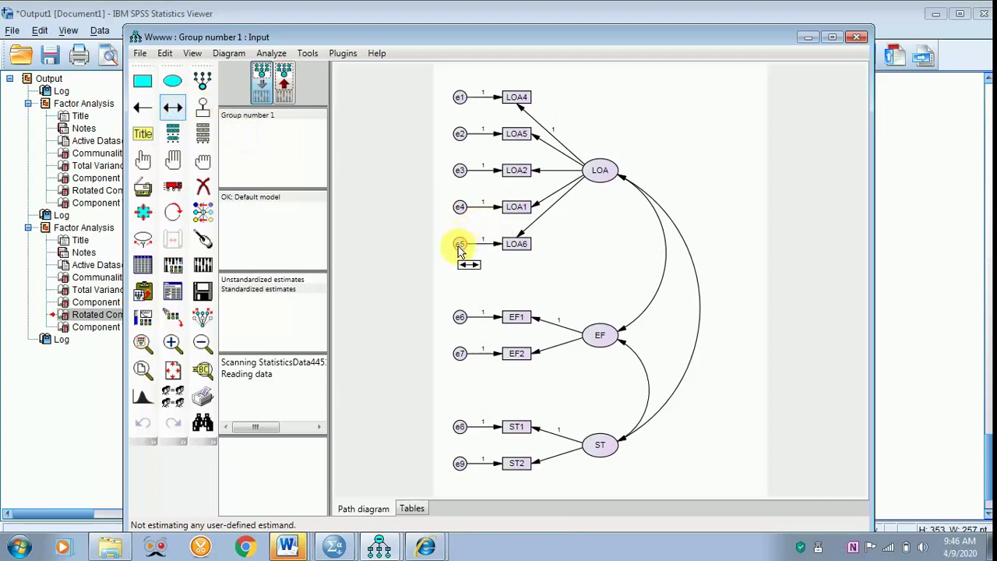
drag(459, 248, 458, 173)
drag(457, 208, 457, 177)
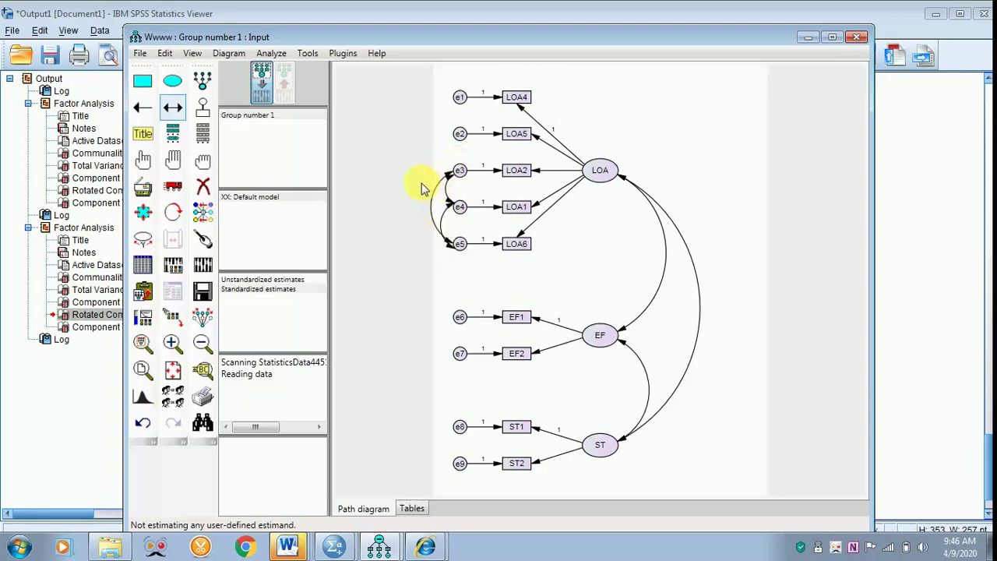
drag(458, 207, 459, 243)
click(176, 110)
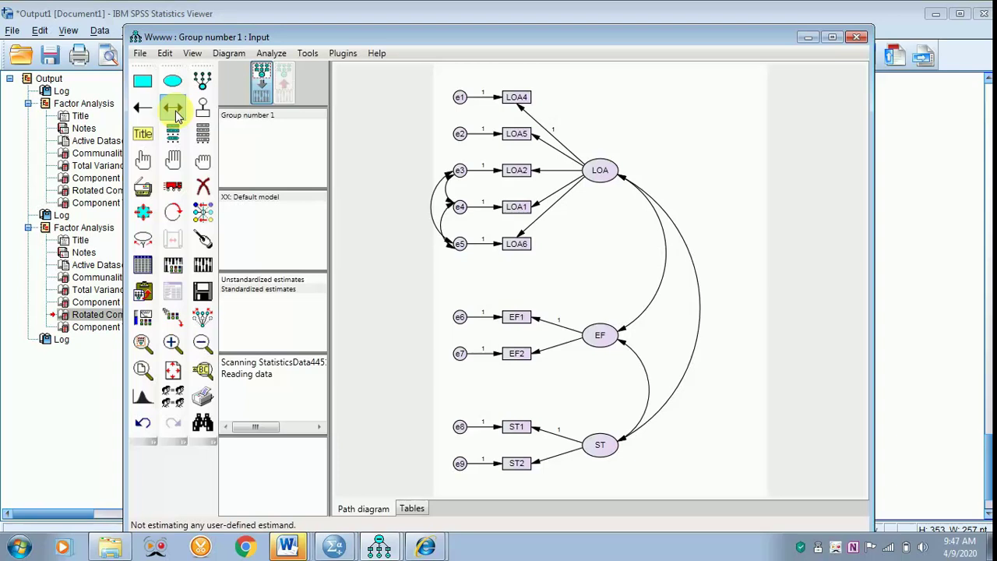
- Recalculate the estimates with the added error covariances and display them on the output path diagram
click(202, 266)
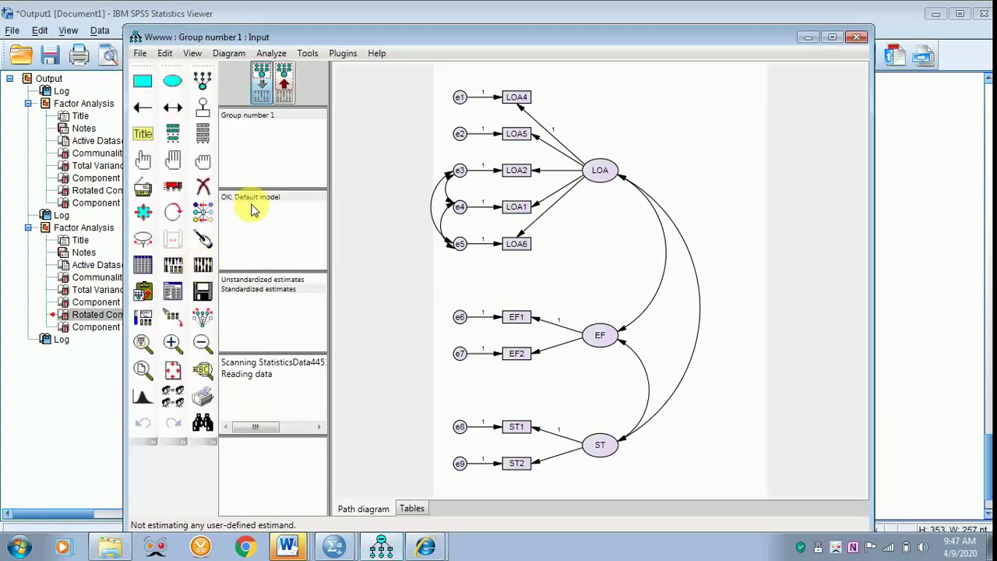
click(284, 88)
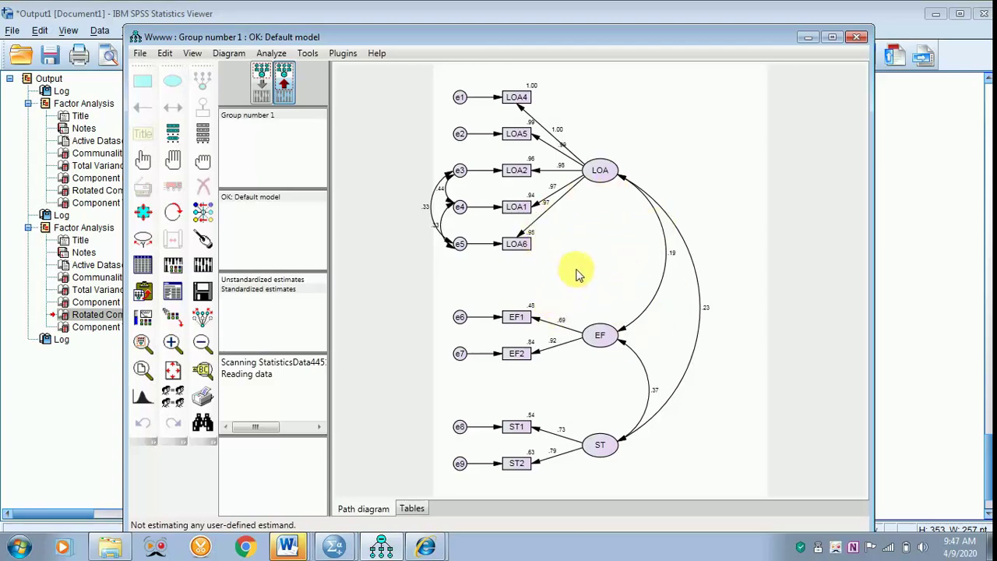
- Run the model fit plugin on the model with covaried error terms and review its Model Fit Measures and cutoff criteria
click(343, 56)
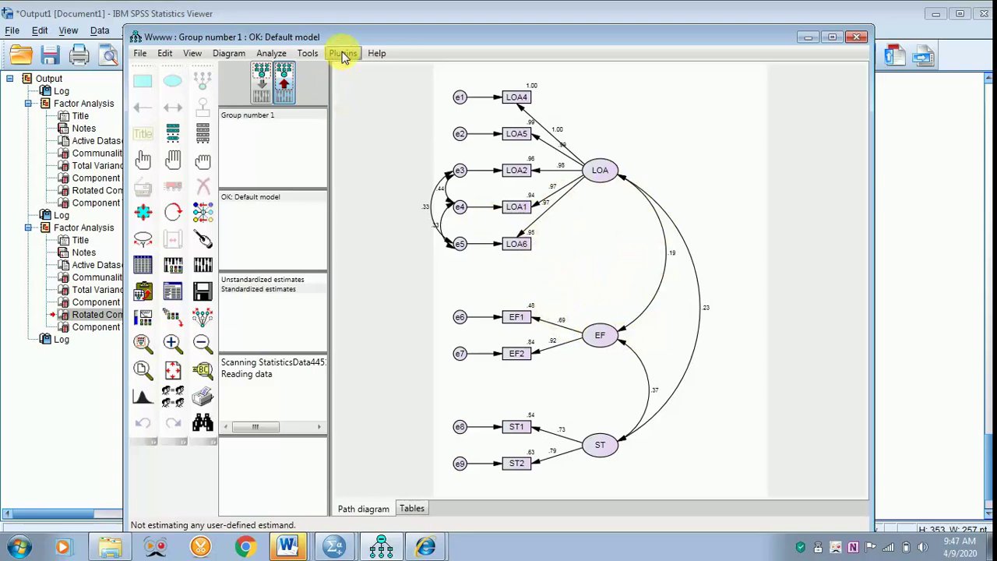
click(343, 56)
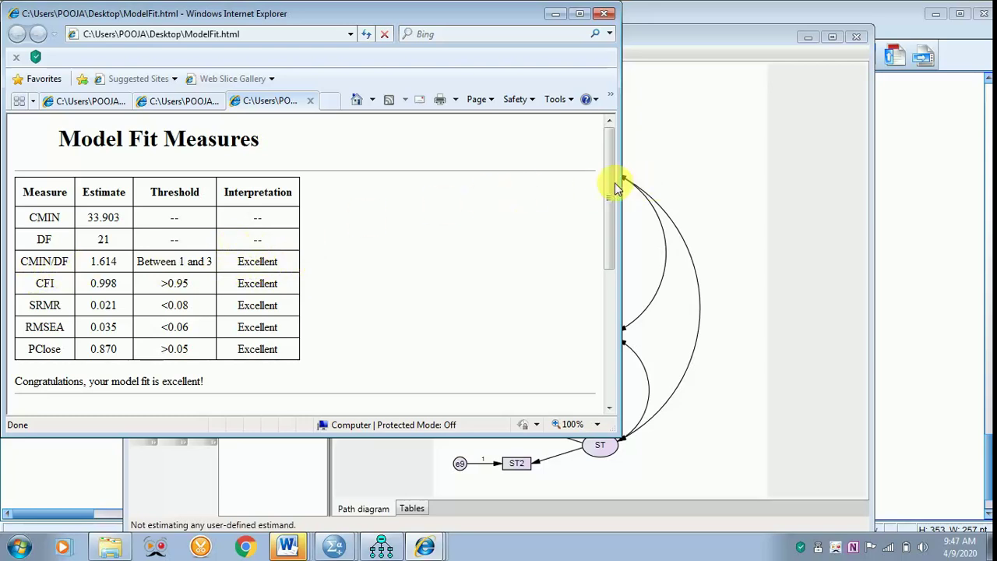
drag(610, 190, 608, 330)
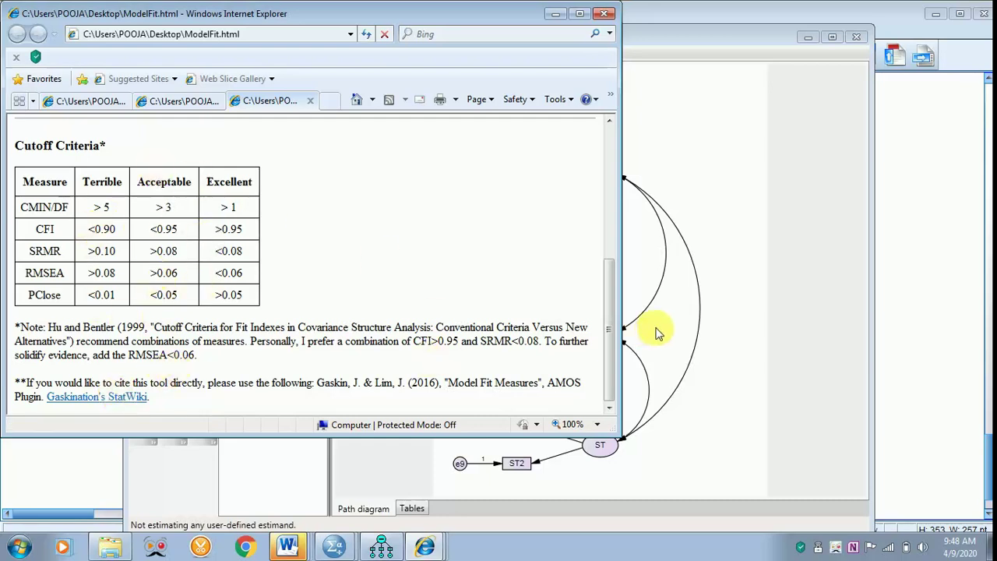
drag(606, 352, 606, 218)
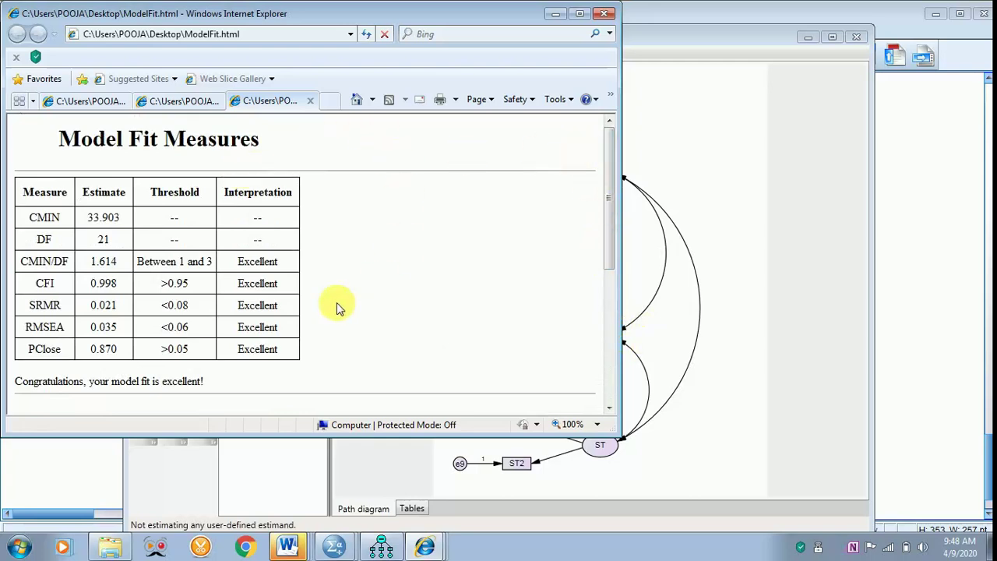
click(549, 14)
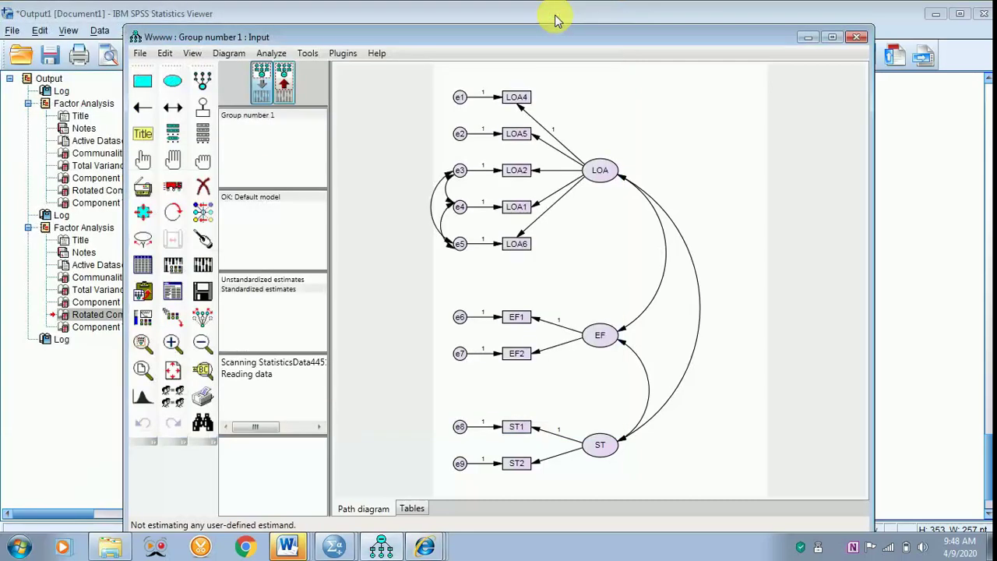
- Open the text output and examine the Estimates tables, from regression weights through covariances and correlations to squared multiple correlations
click(174, 294)
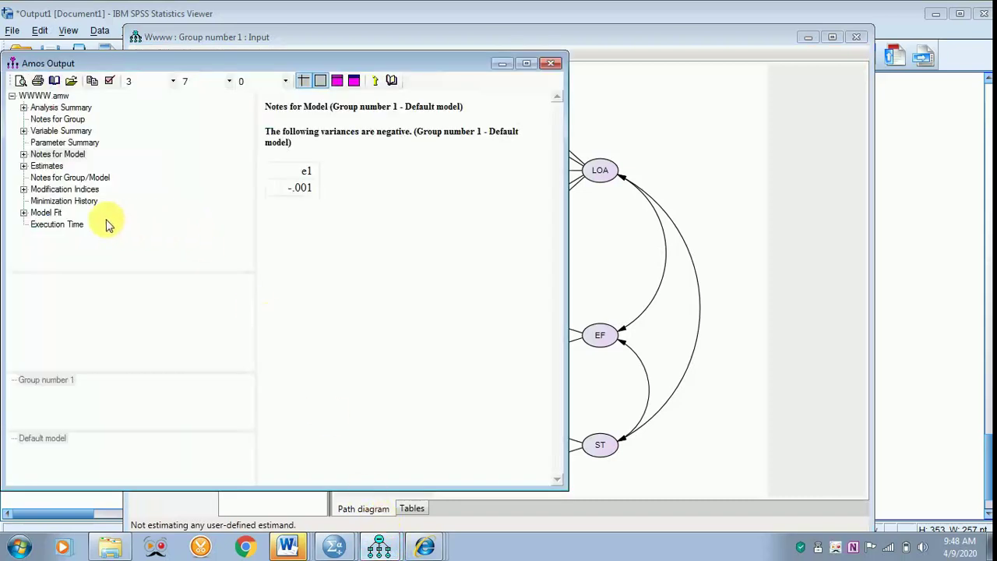
click(46, 168)
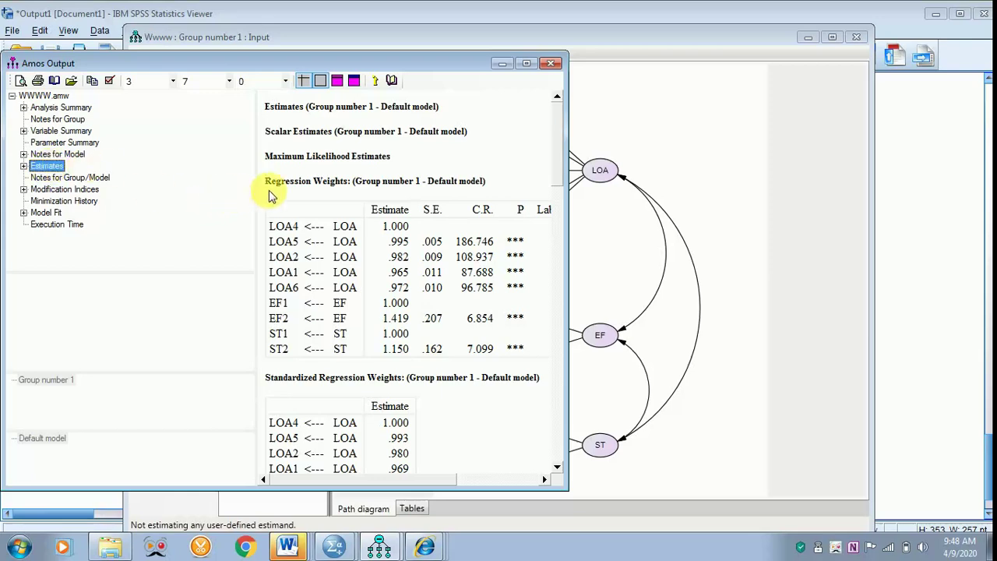
click(527, 63)
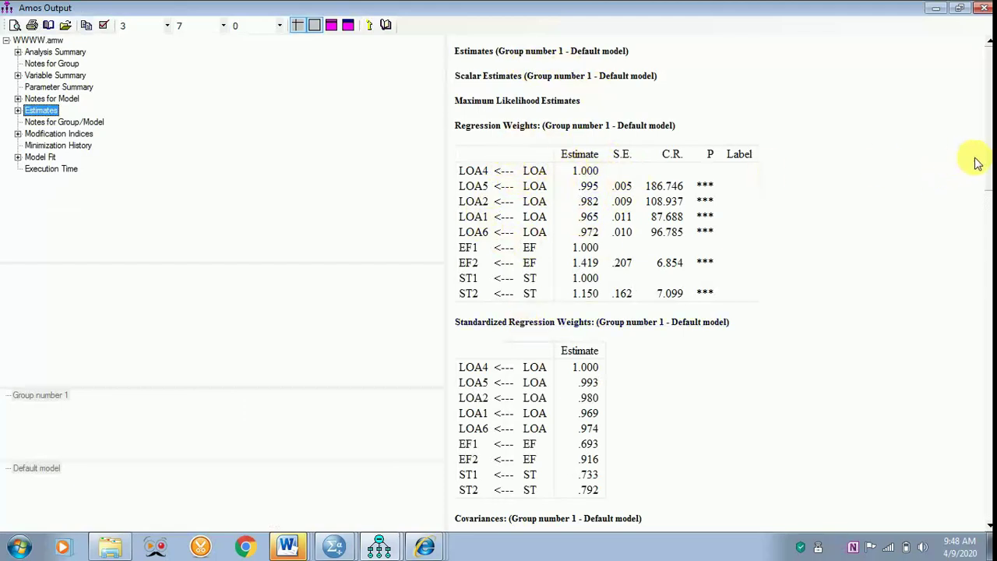
drag(986, 152, 985, 257)
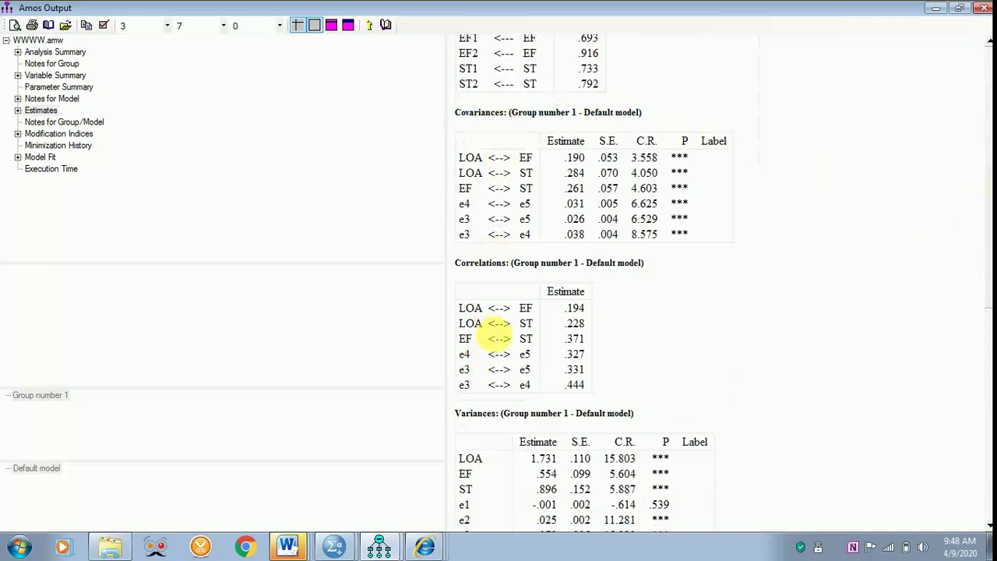
drag(985, 234, 983, 352)
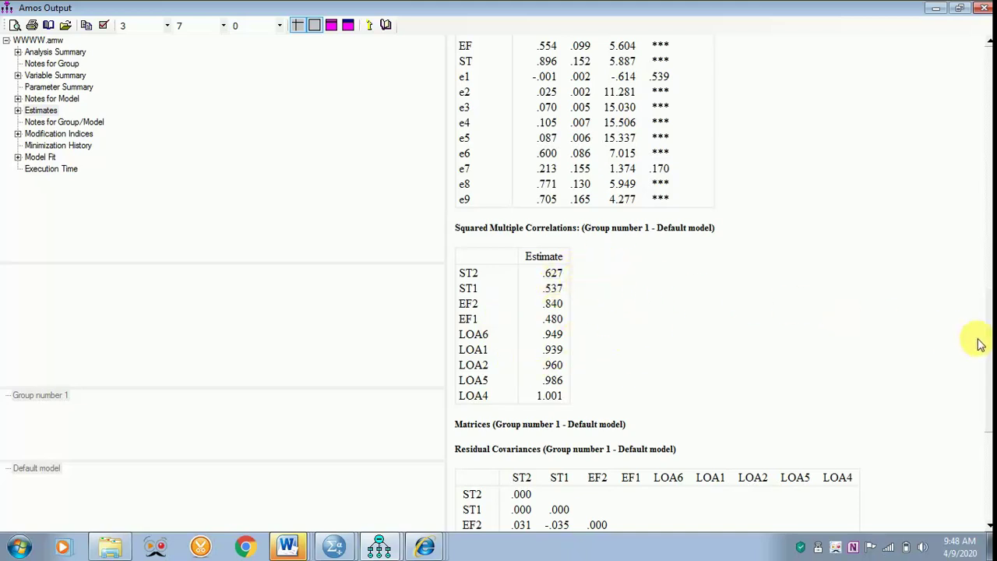
drag(985, 348, 986, 105)
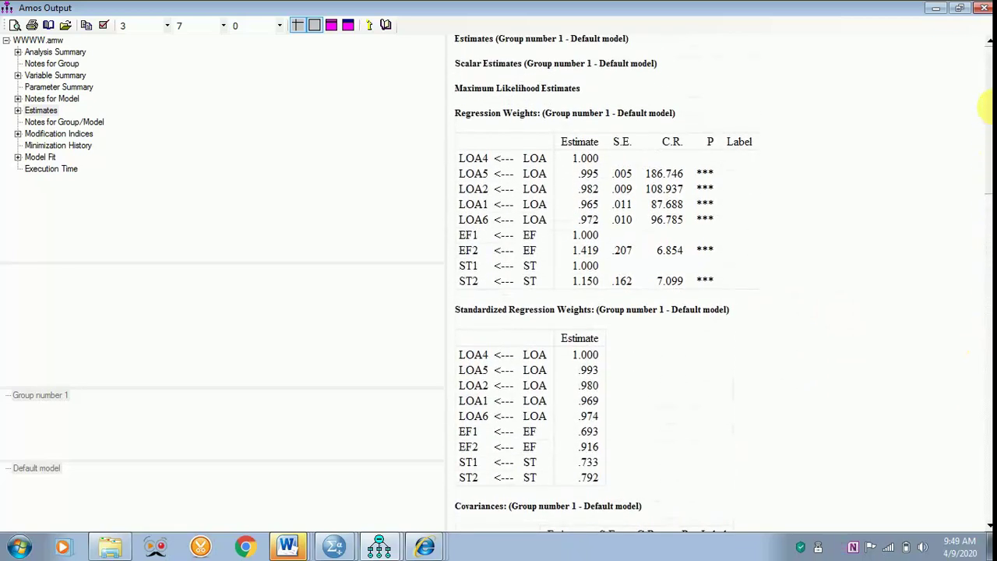
- Check the explanations of the LOA5 and LOA6 regression weight estimates, and review the Model Fit summary tables
click(596, 176)
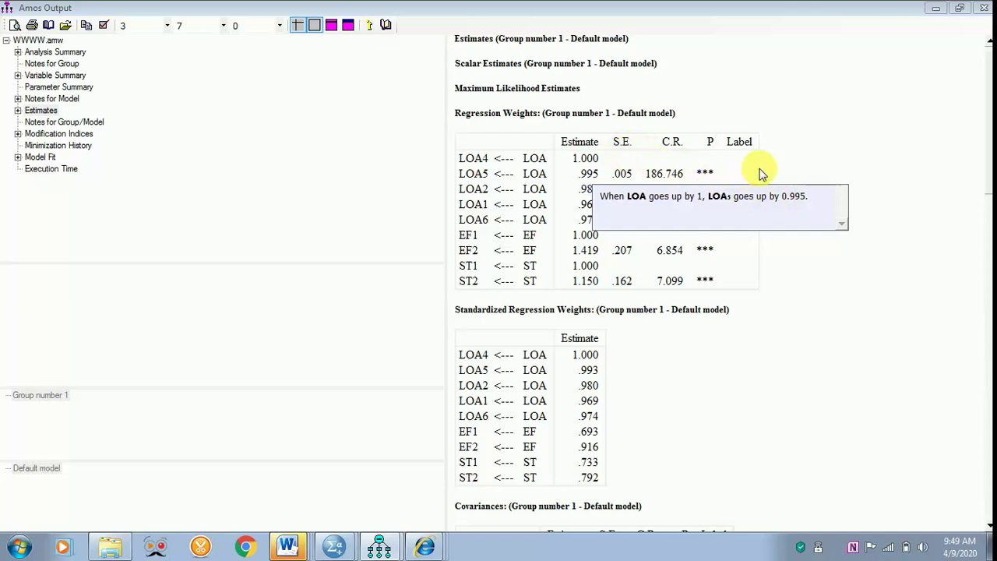
click(806, 165)
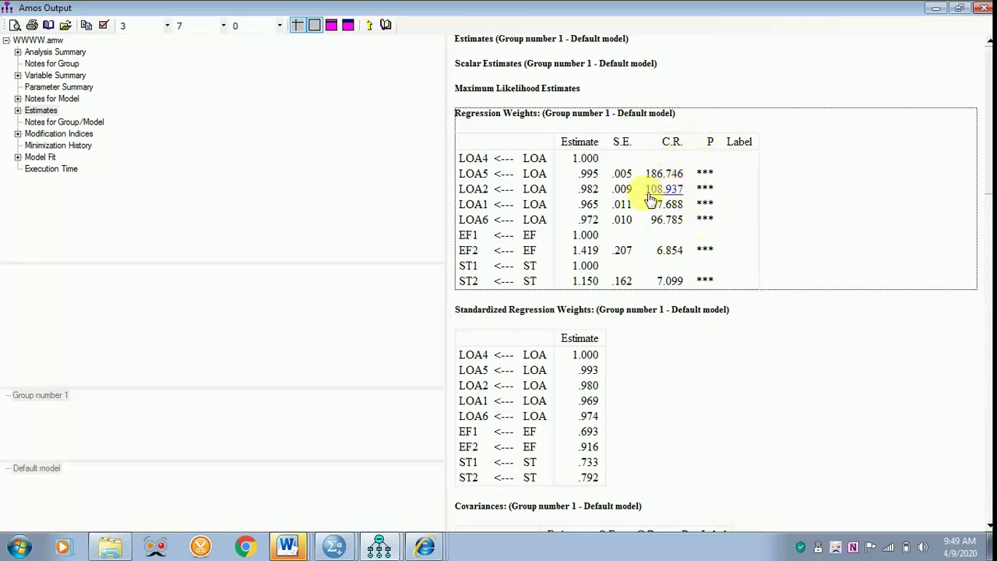
click(594, 221)
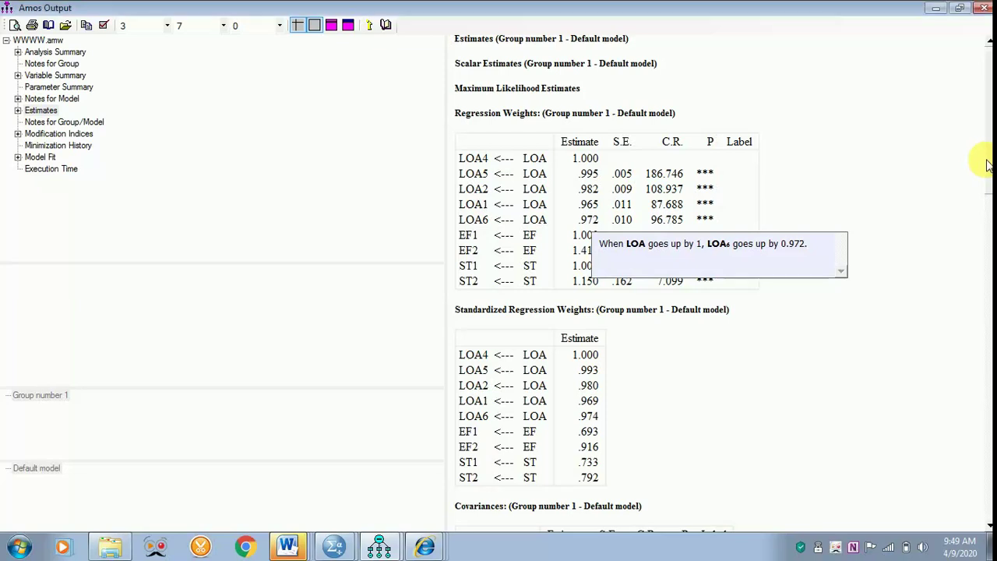
click(39, 158)
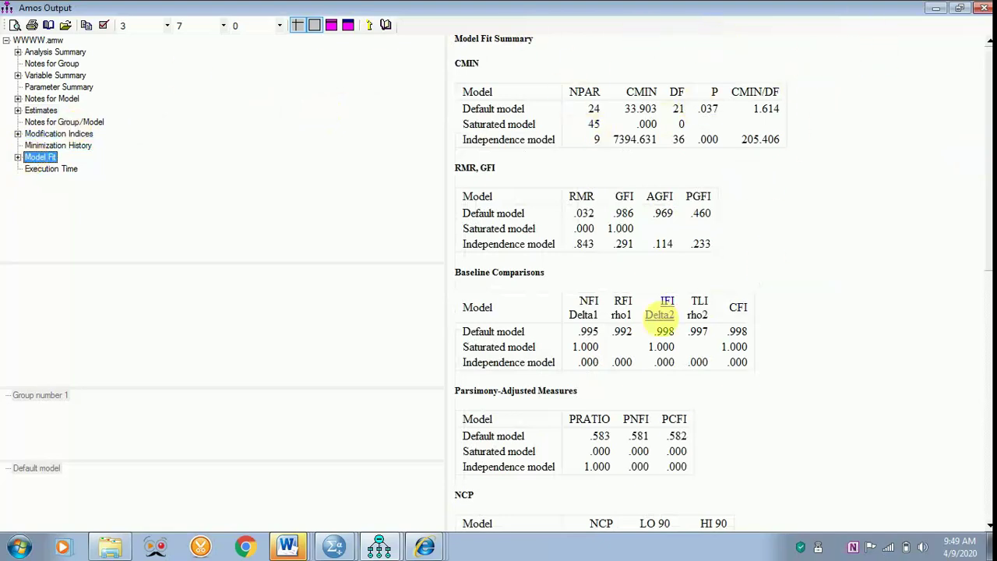
drag(986, 226, 986, 198)
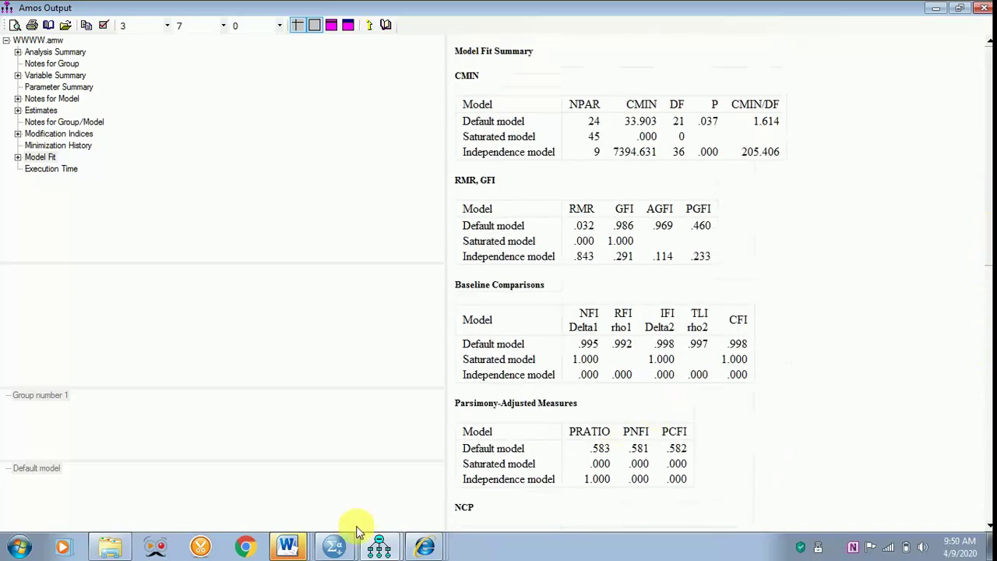
- Switch to the Word document on the Root Mean Square Error of Approximation and read its Modification indices and Estimates notes
click(334, 548)
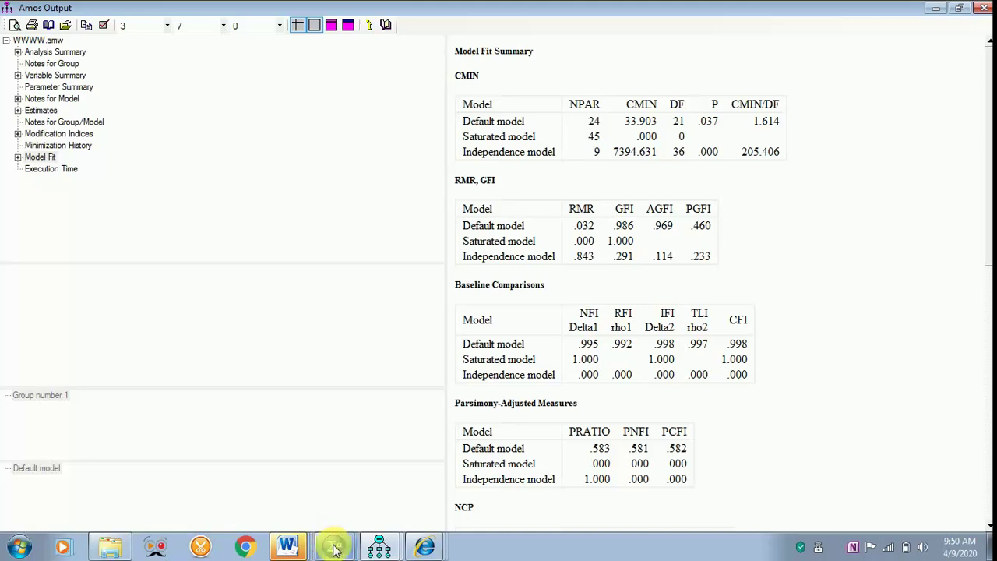
click(288, 547)
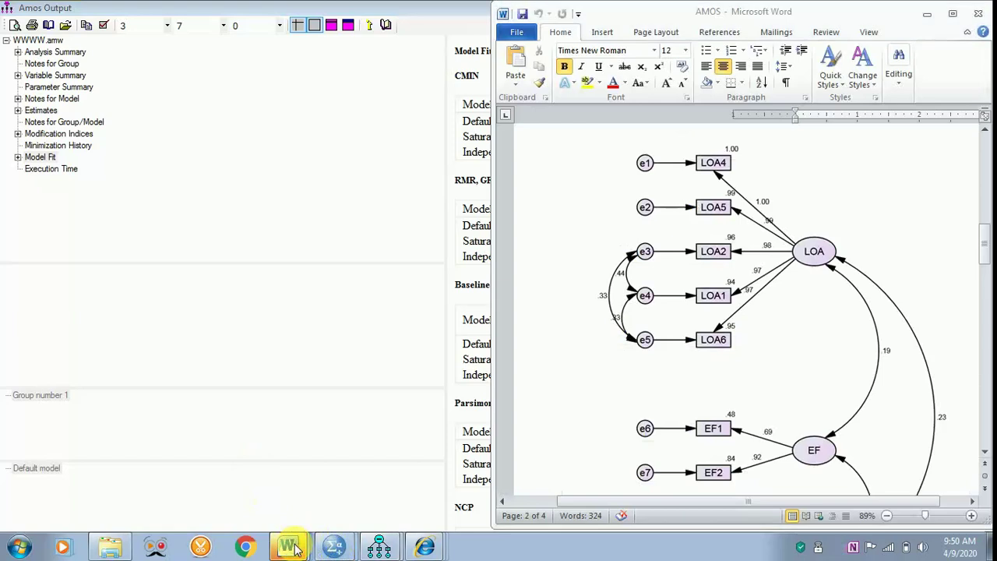
click(285, 495)
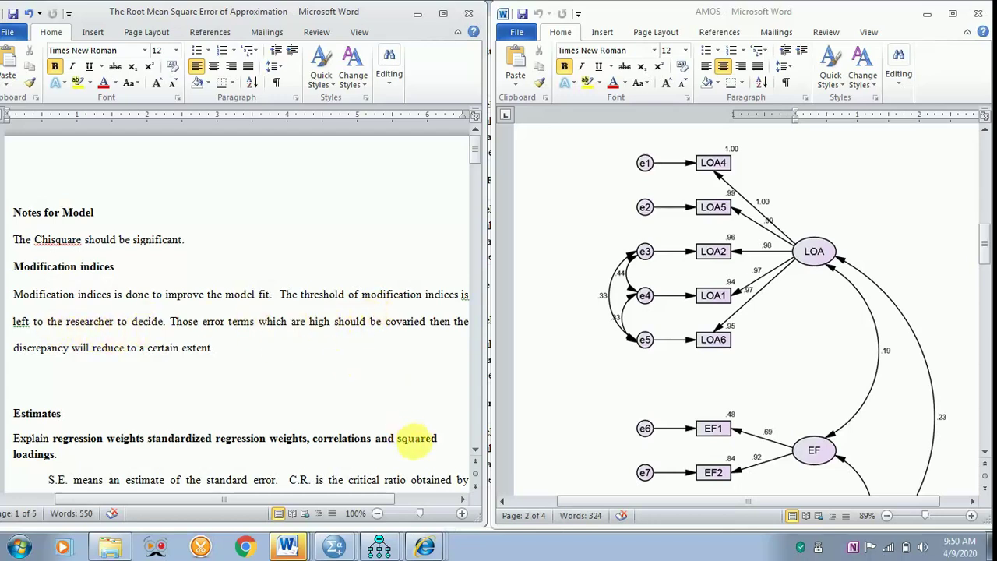
scroll(477, 452, down, 1)
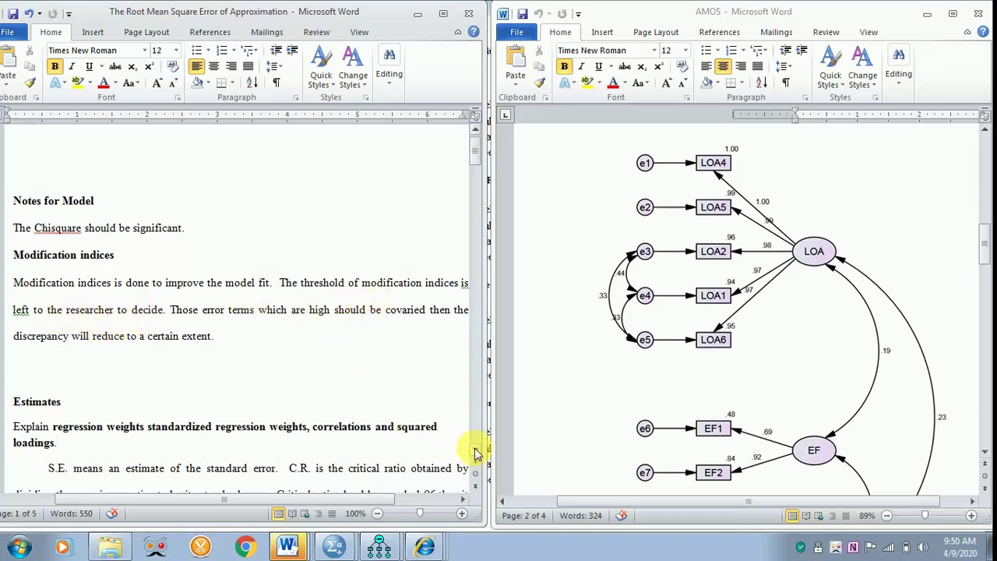
scroll(477, 452, down, 5)
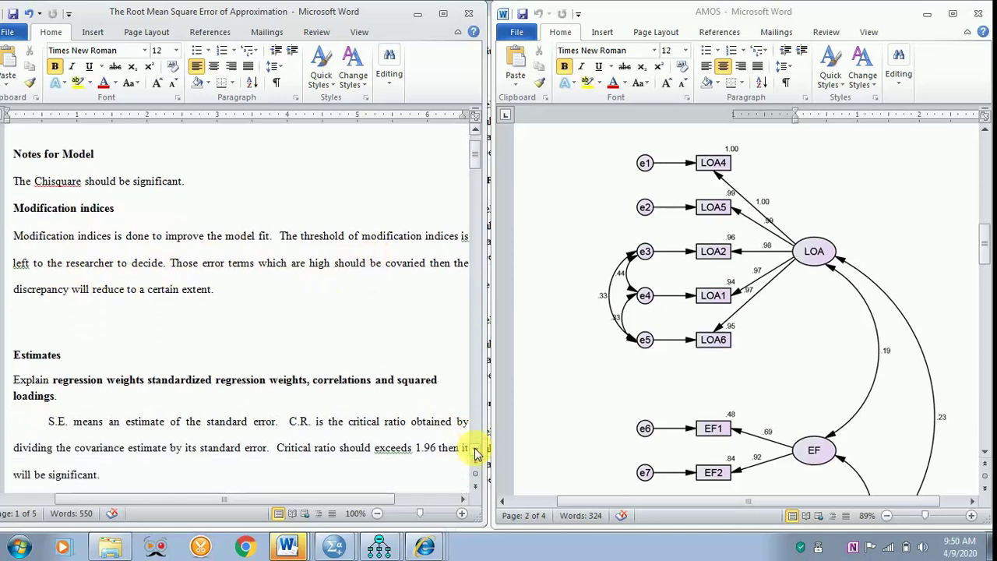
scroll(477, 452, down, 3)
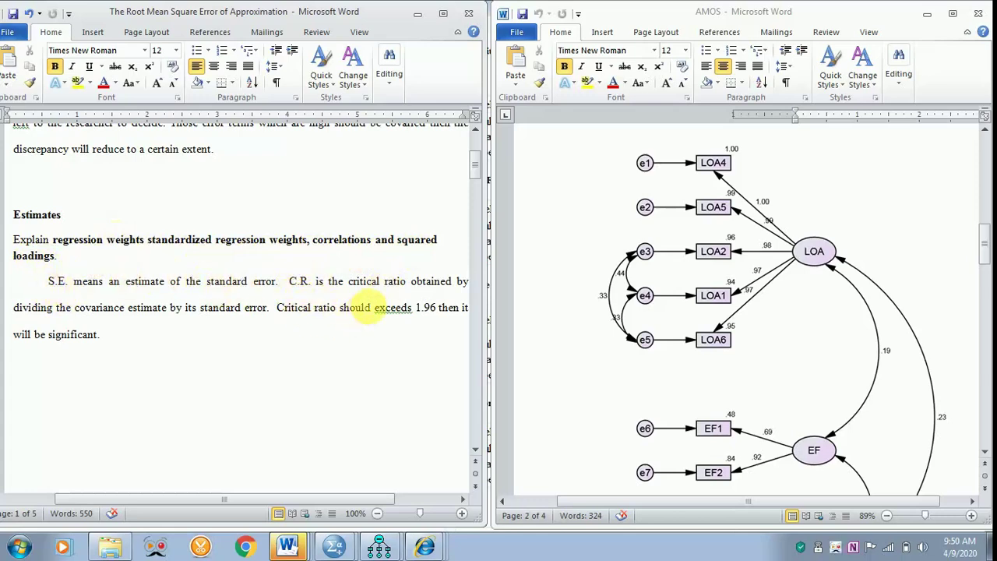
click(476, 451)
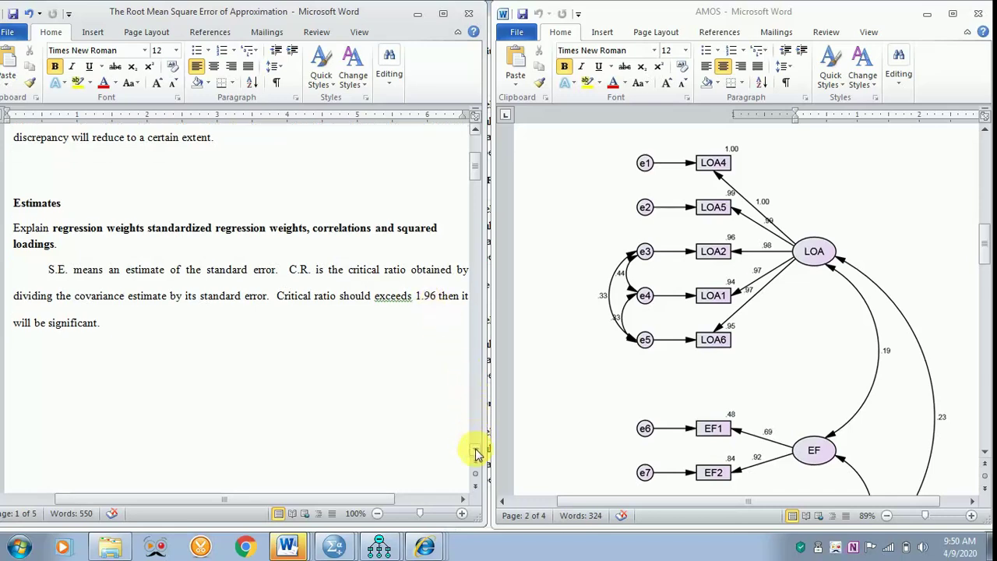
- Compare the SEM write-up with the LOA, EF and ST loadings on the path diagram in the AMOS document
drag(476, 451, 477, 451)
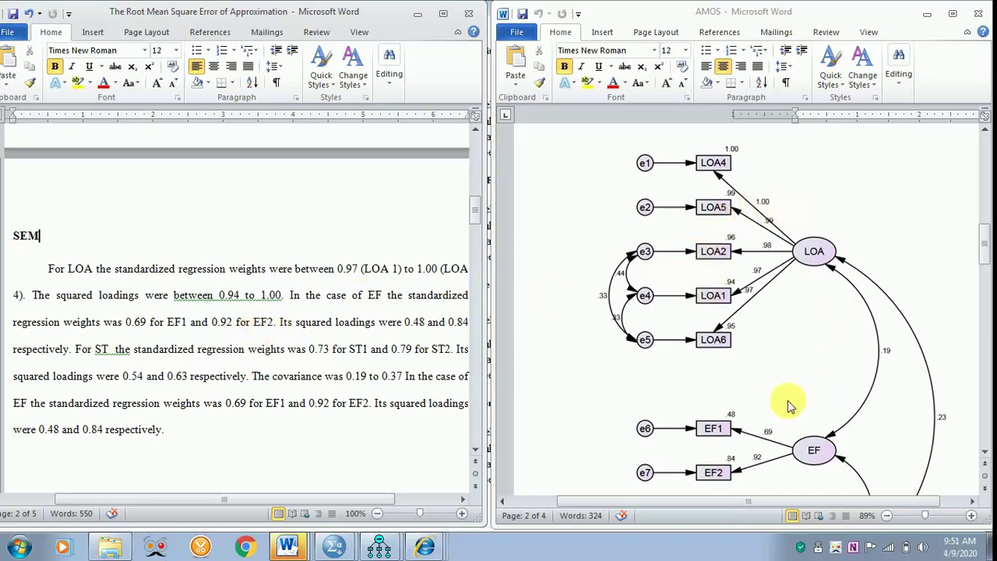
click(374, 148)
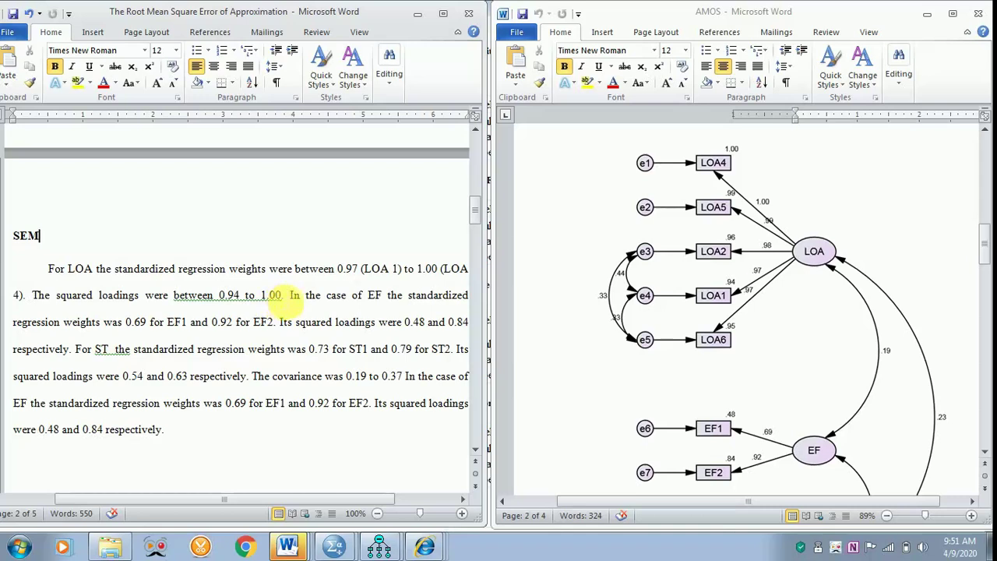
drag(983, 245, 986, 267)
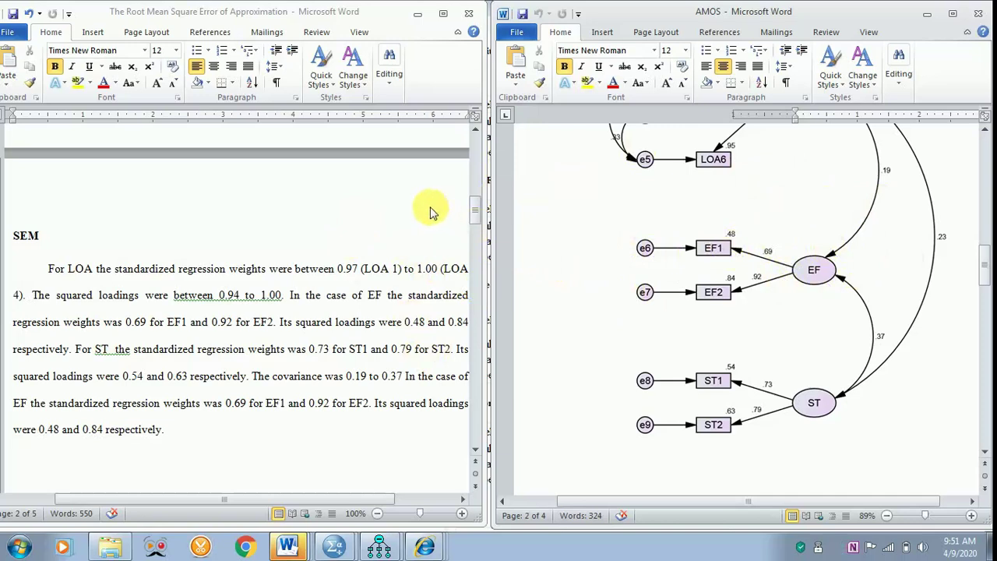
- Read the Model Fit write-up alongside the Assessing Overall Measurement Model Fitness table in the AMOS document
drag(477, 217, 475, 272)
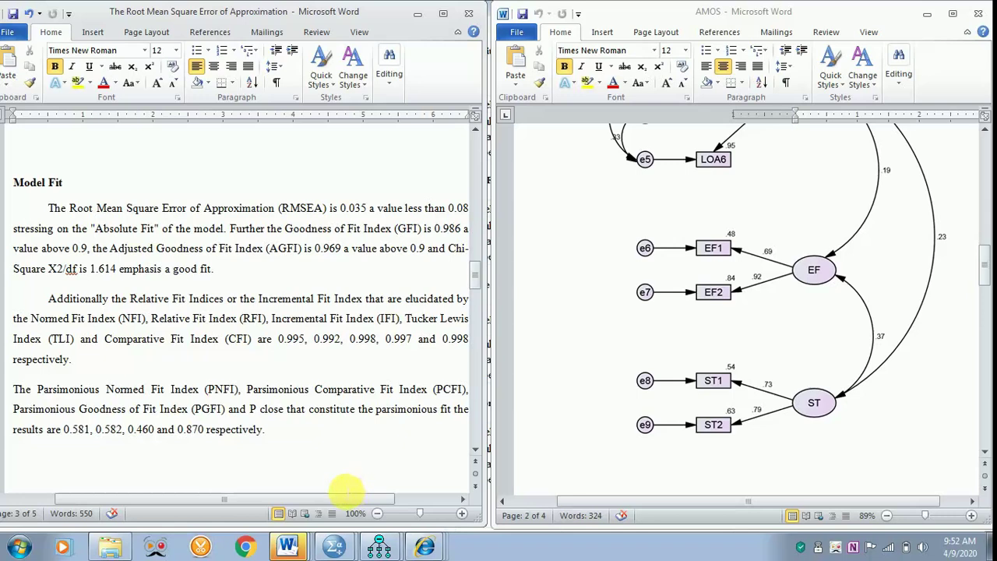
scroll(334, 497, right, 1)
scroll(345, 502, right, 1)
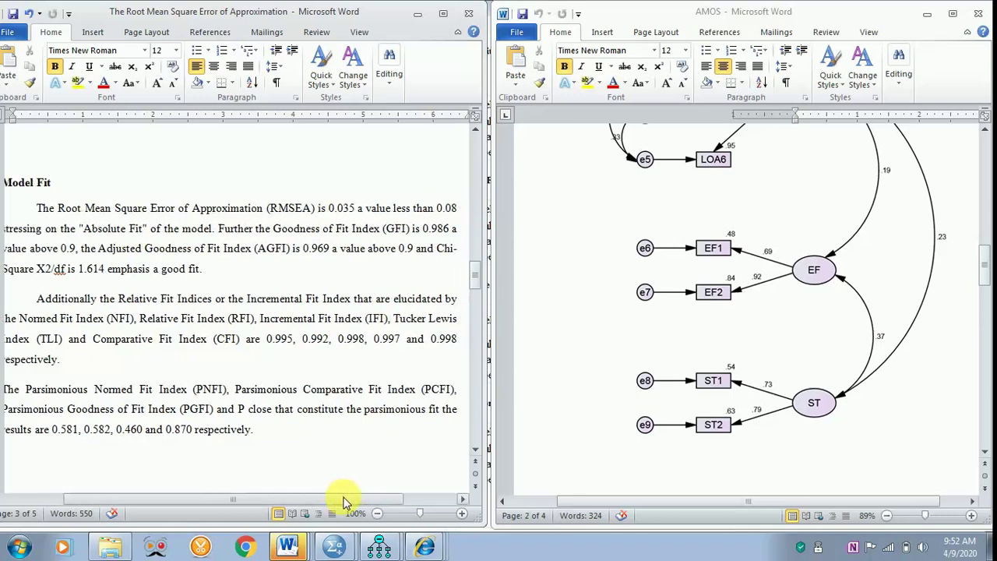
drag(345, 502, 340, 502)
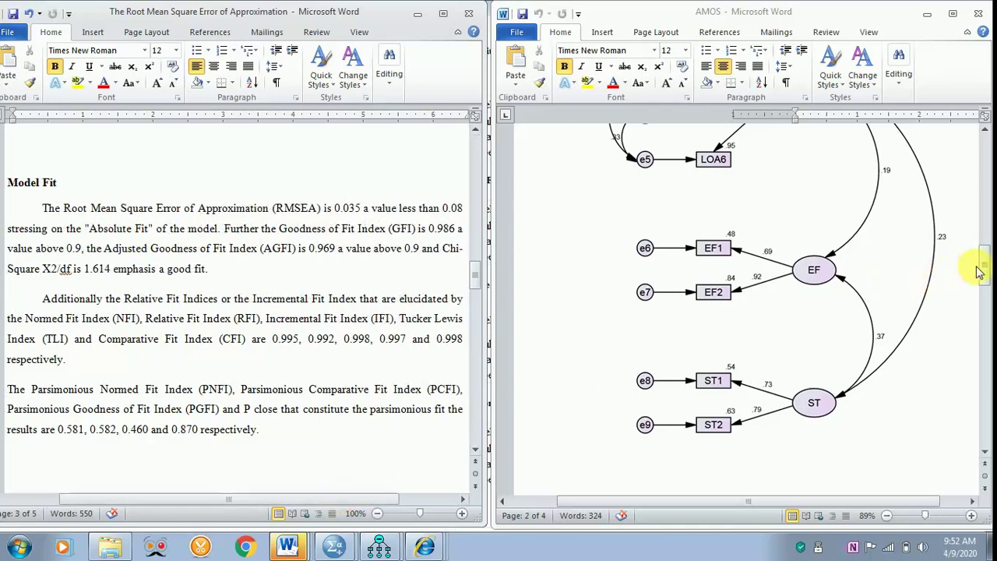
drag(984, 269, 986, 320)
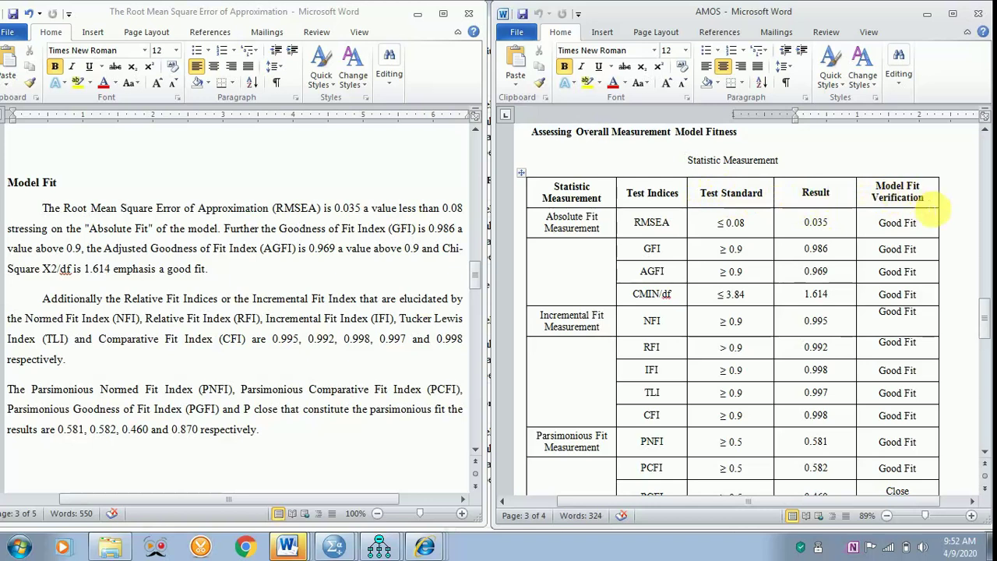
drag(985, 320, 985, 324)
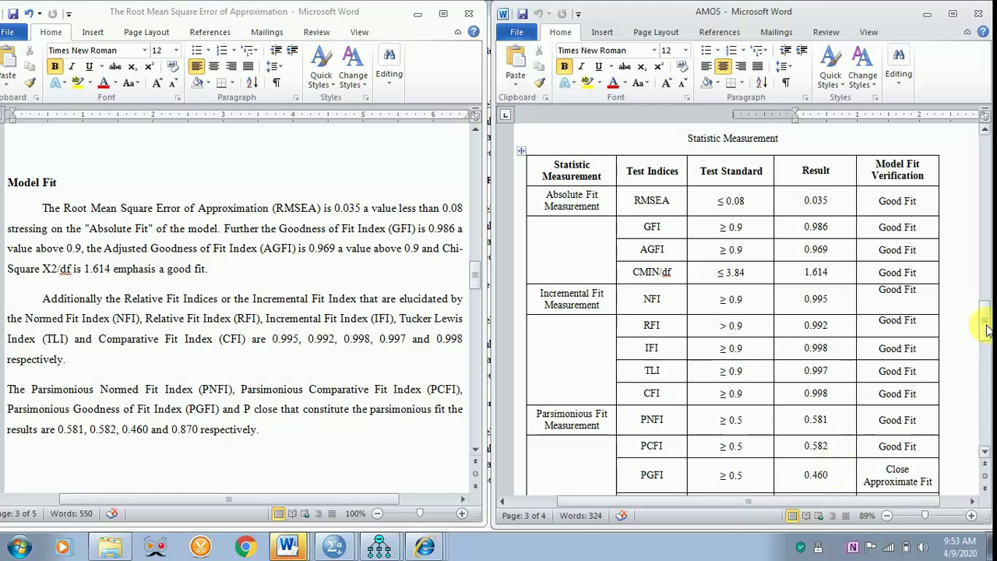
- Review the Reliability and Validity of the Model table against the written CR, AVE and MSV criteria
drag(986, 330, 986, 388)
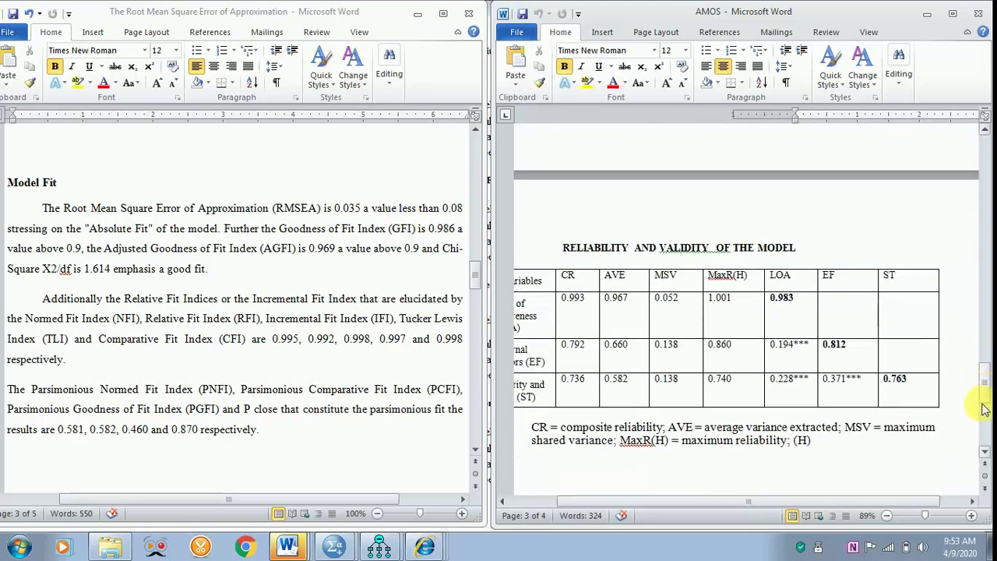
scroll(858, 505, left, 3)
scroll(836, 505, left, 2)
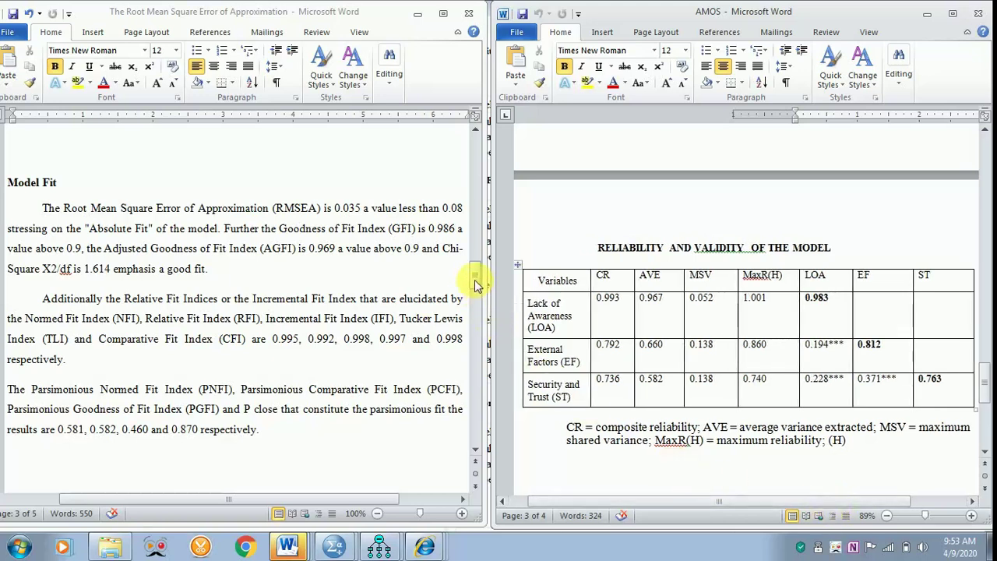
drag(475, 284, 478, 348)
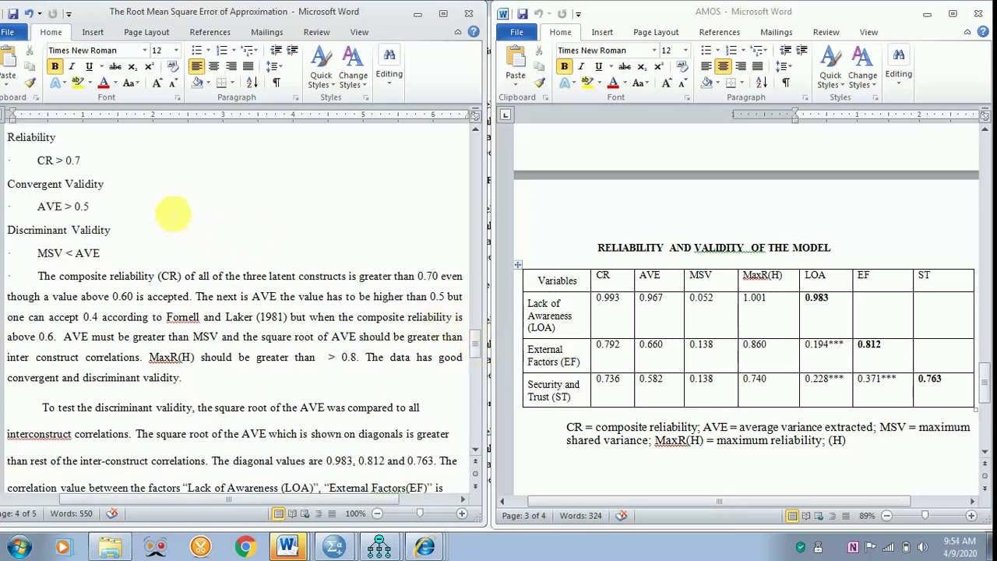